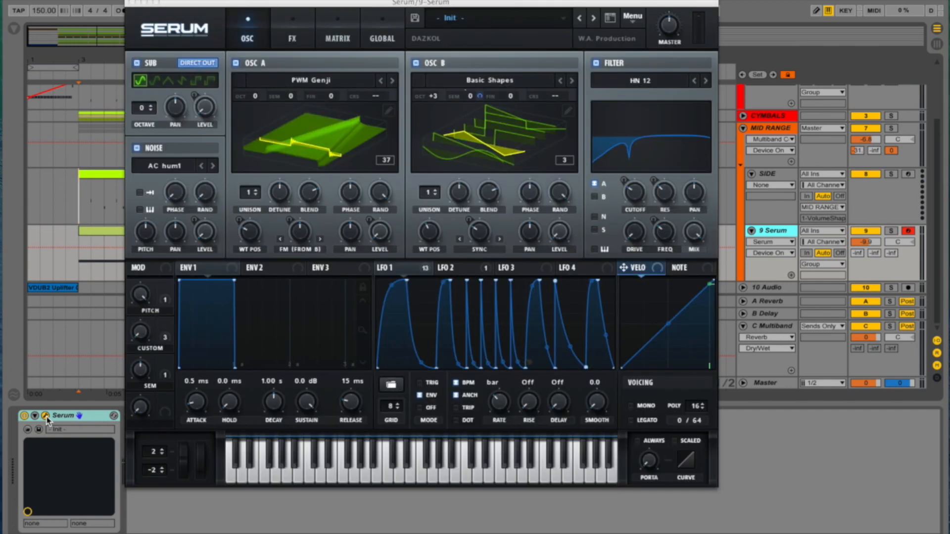
- Bring up the initialized Serum patch, enable the sub oscillator and turn its level all the way down
key(space)
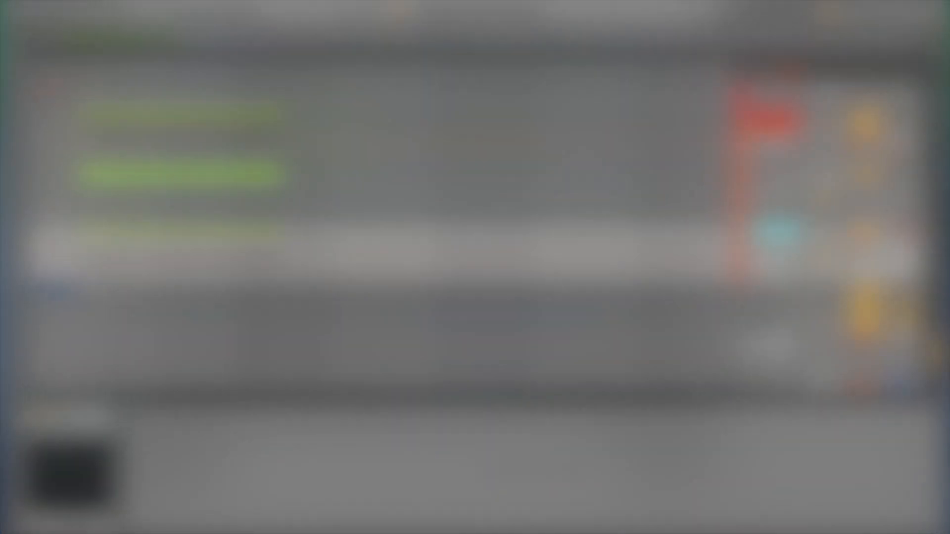
click(46, 416)
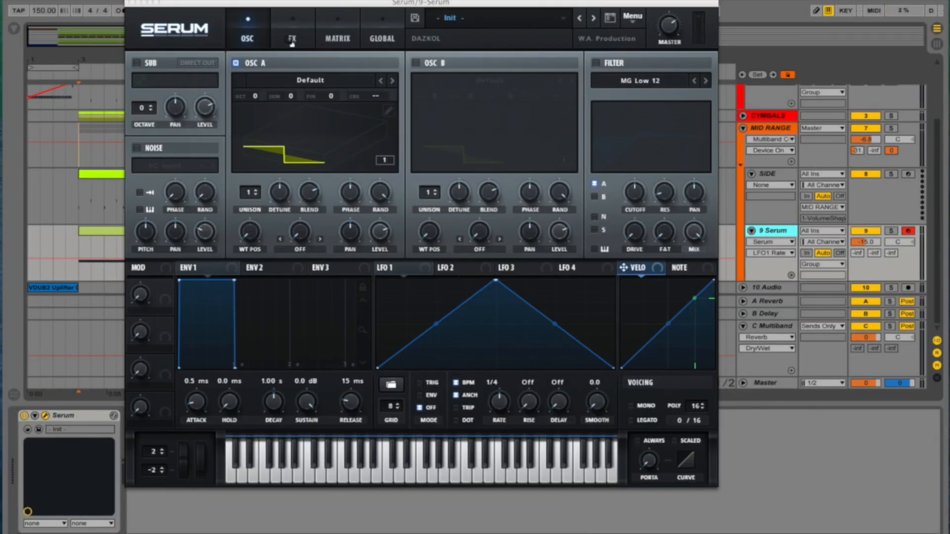
click(137, 63)
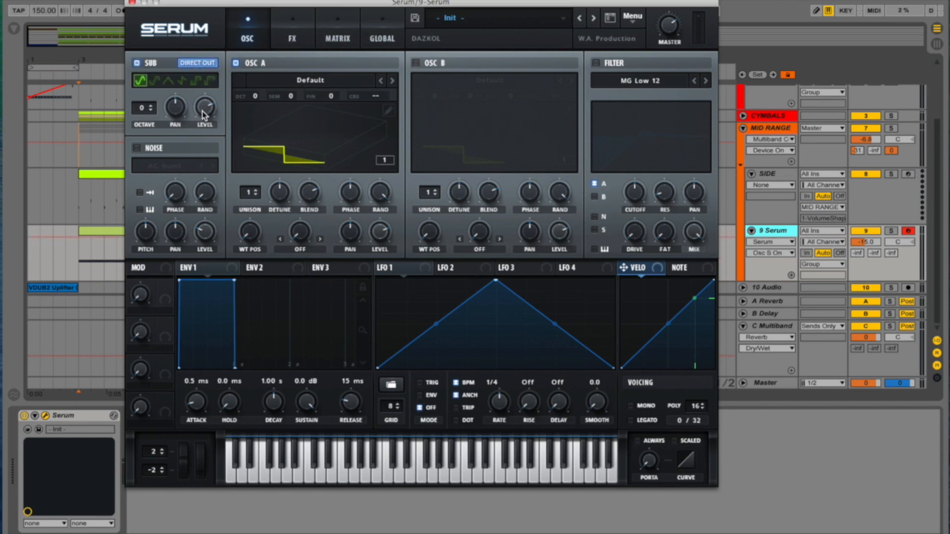
drag(203, 112, 161, 220)
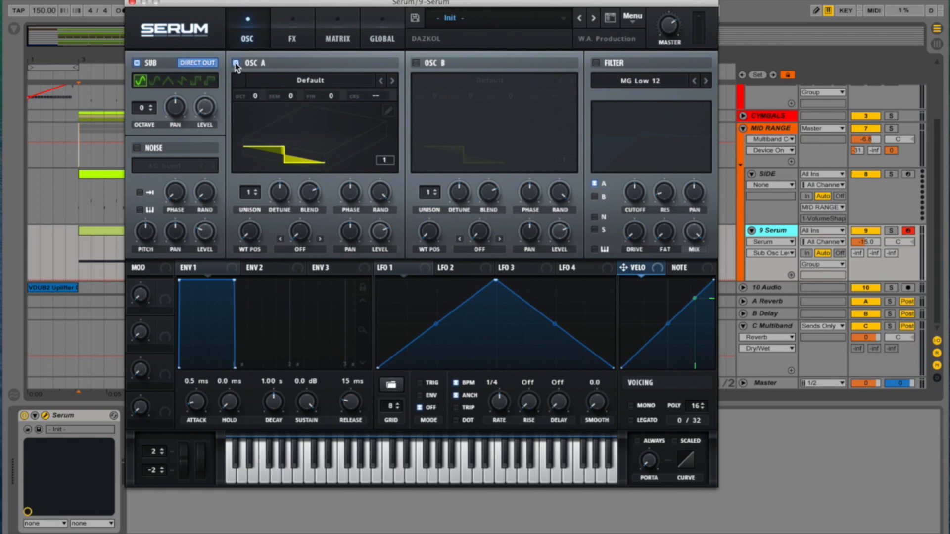
- Load the analog PWM Genji wavetable into oscillator A and set its wavetable position to 30
click(317, 81)
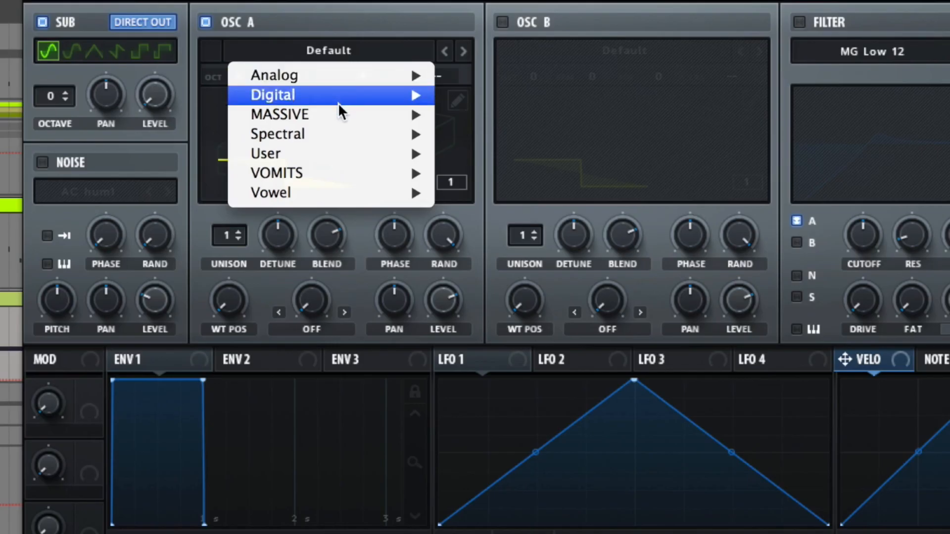
mouse_move(337, 74)
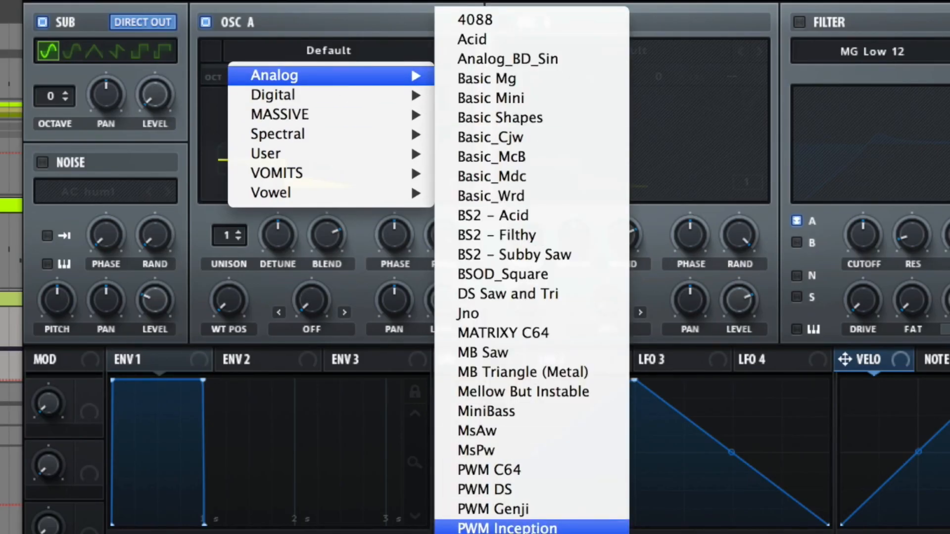
click(541, 509)
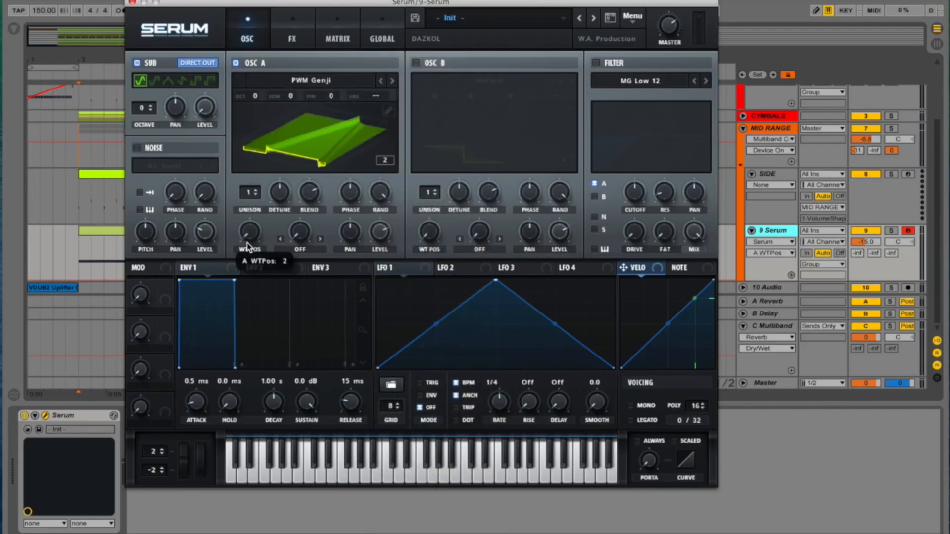
drag(247, 245, 259, 227)
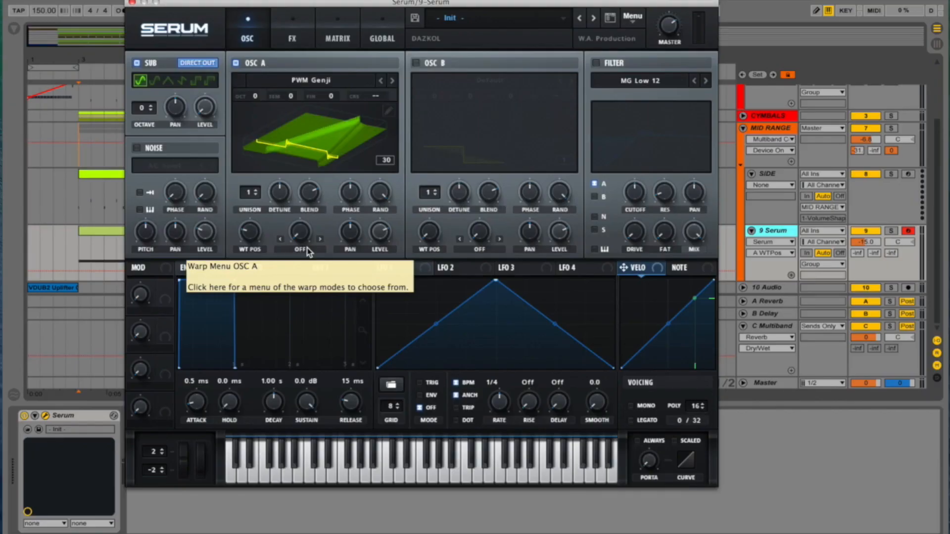
- Set oscillator A's warp mode to FM (from B) with an amount of about 48%
click(308, 251)
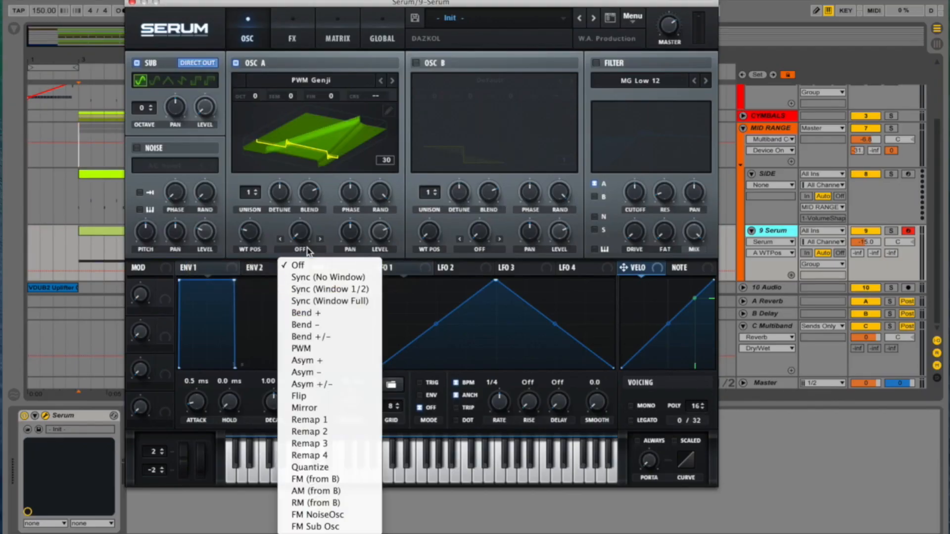
click(341, 479)
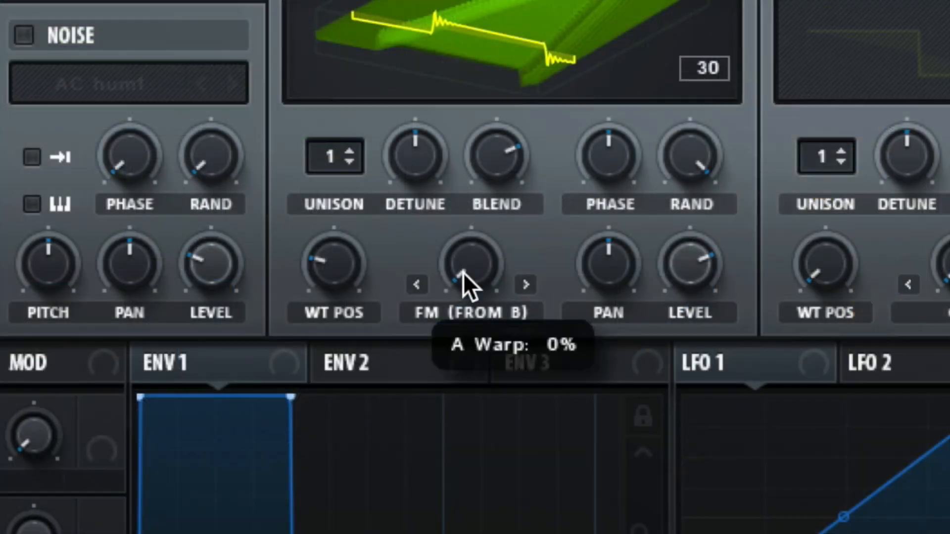
drag(298, 236, 321, 191)
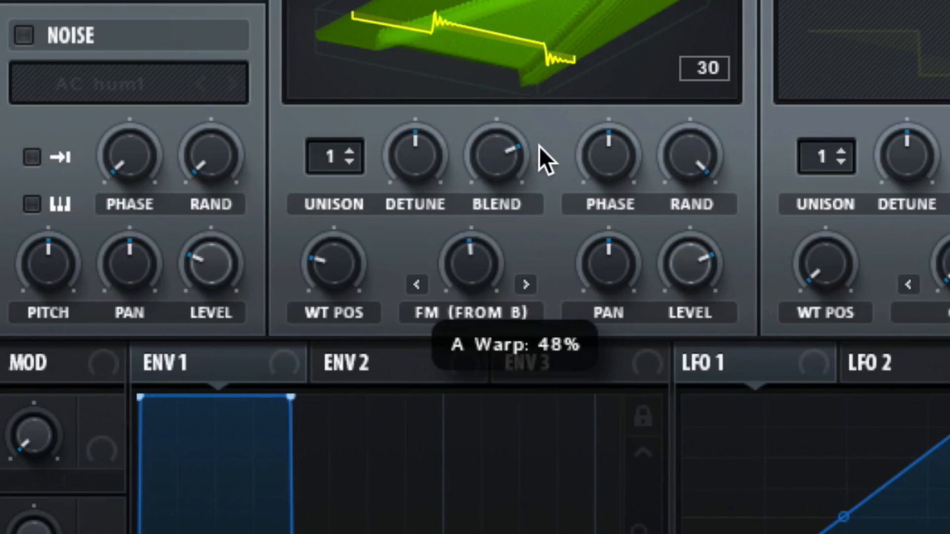
drag(539, 146, 539, 146)
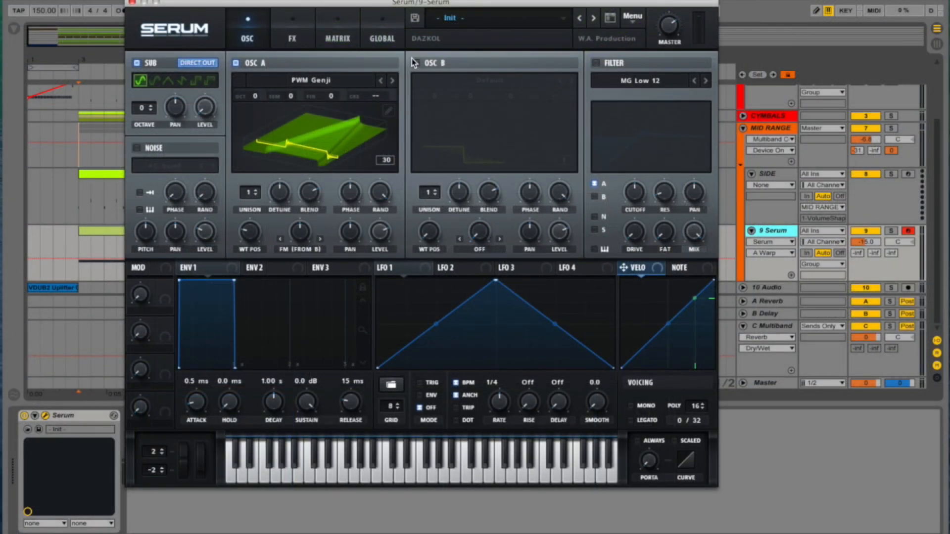
- Enable oscillator B with the analog Basic Shapes wavetable at position 3, and turn both oscillators' levels down to zero
click(414, 63)
click(465, 80)
mouse_move(467, 97)
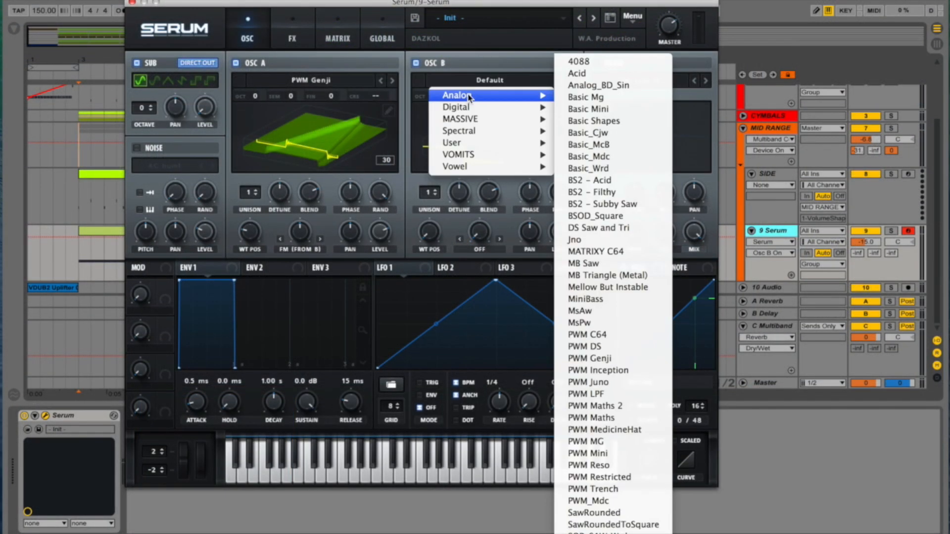
click(608, 127)
drag(429, 231, 446, 189)
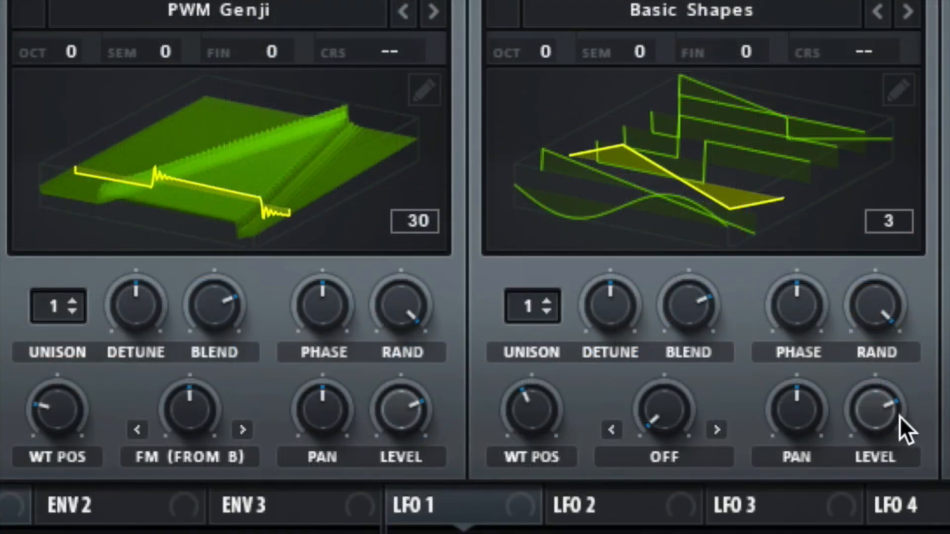
drag(894, 416, 894, 475)
drag(399, 402, 366, 524)
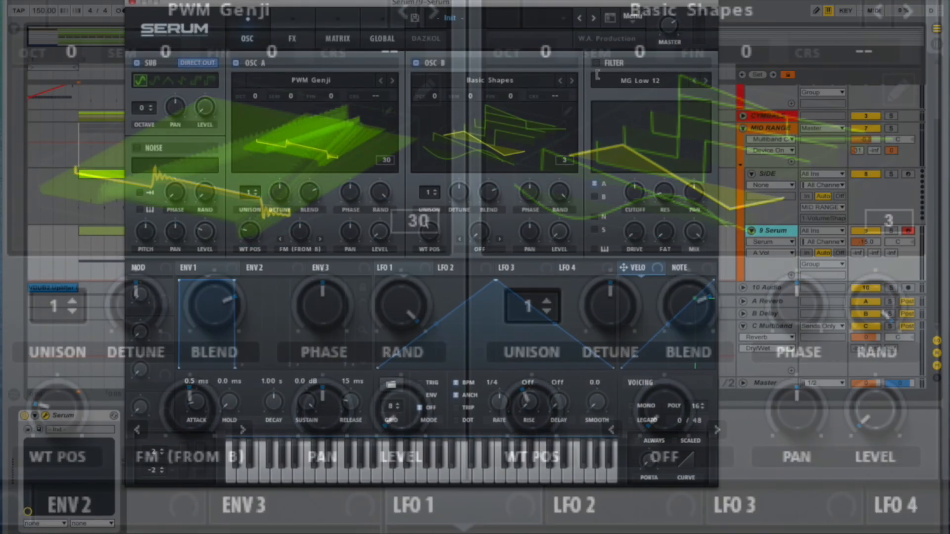
- Enable the filter and set its type to HN 12 from the Multi category
click(595, 63)
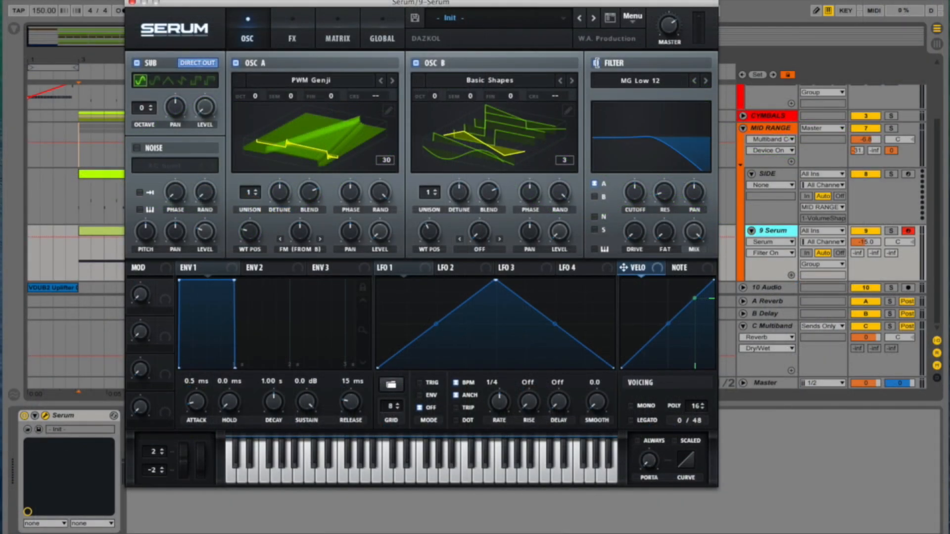
click(641, 81)
mouse_move(615, 106)
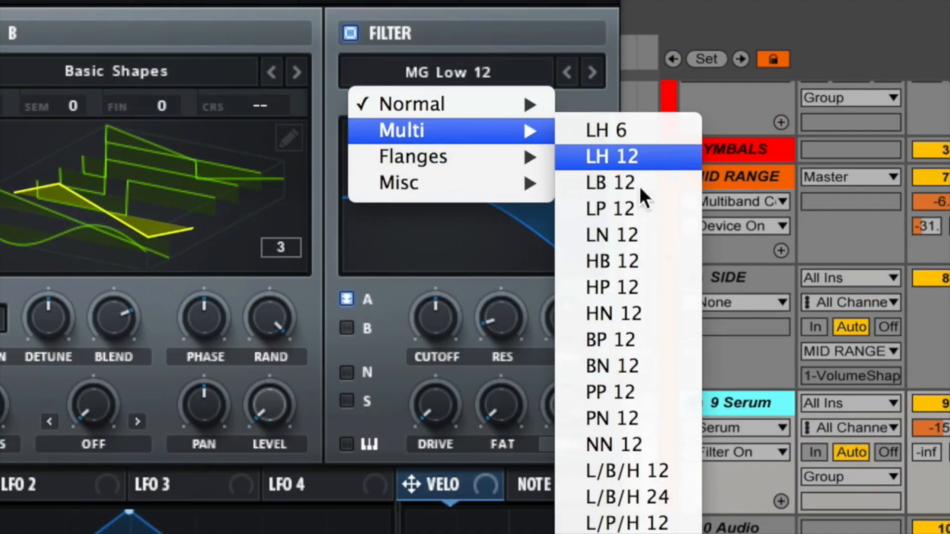
click(625, 316)
- Lower the filter cutoff, set the resonance to about 32% and raise the filter's Freq
drag(467, 298, 432, 360)
drag(500, 316, 509, 250)
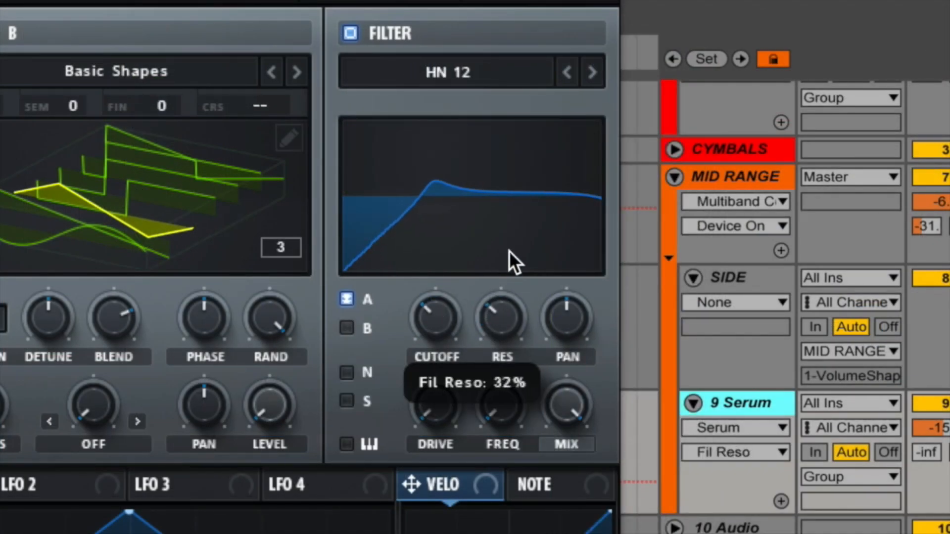
click(494, 402)
drag(494, 402, 521, 326)
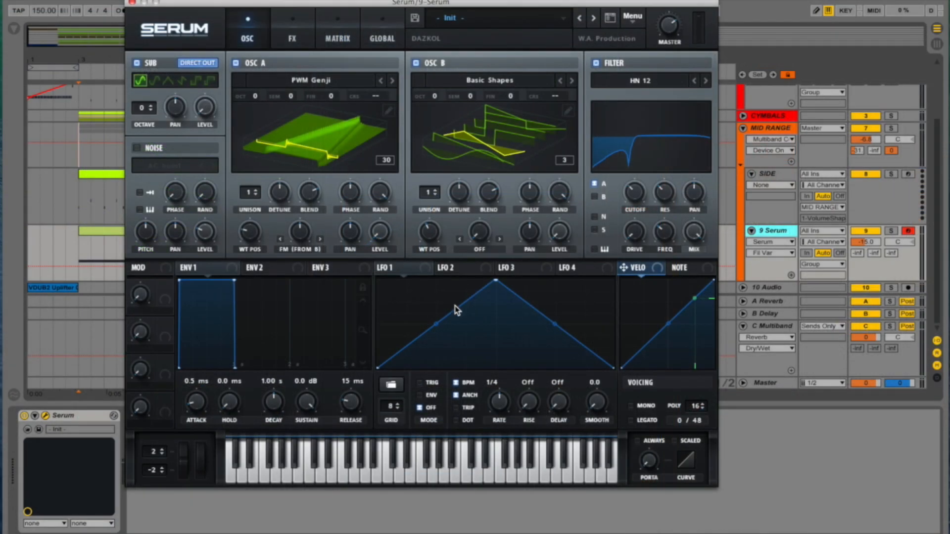
- Load a saved multi-peak shape from the User shapes into LFO 1
click(391, 385)
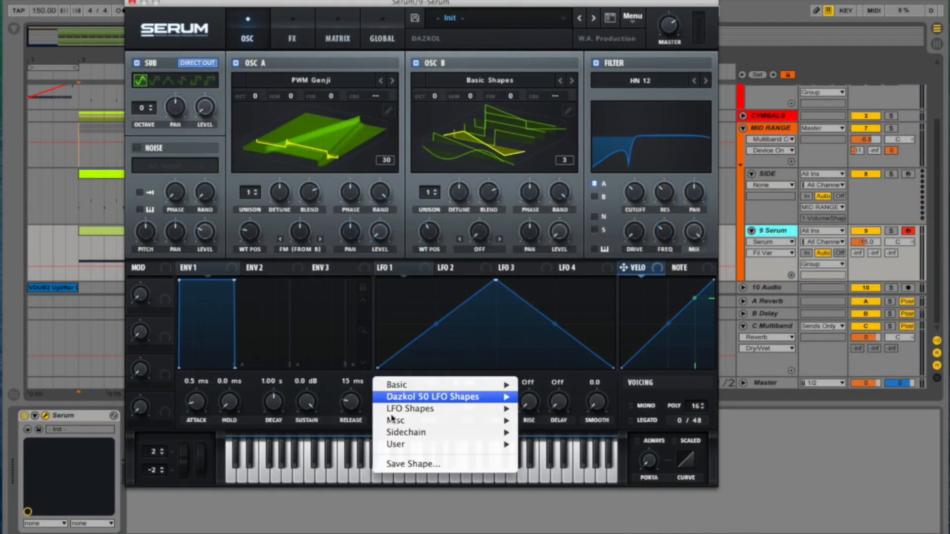
mouse_move(396, 443)
click(619, 455)
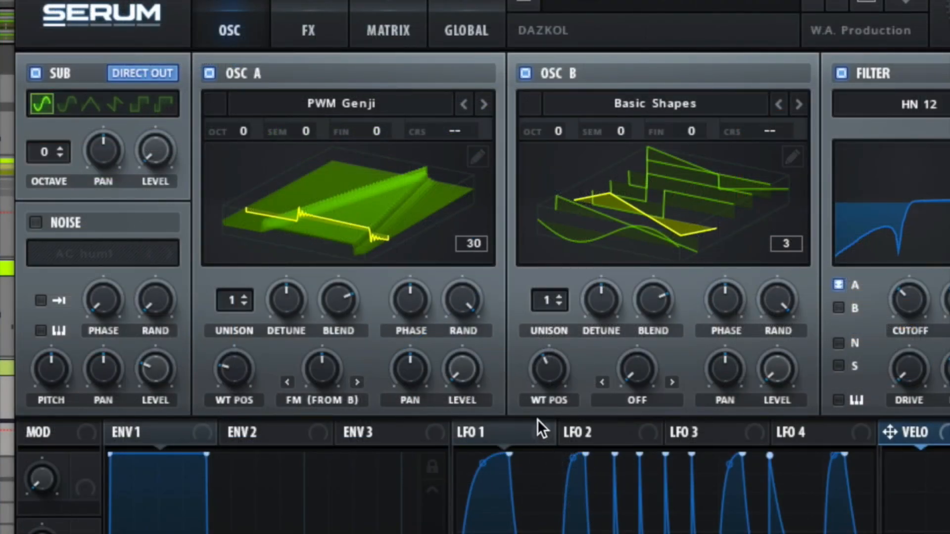
- Assign LFO 1 to the levels of oscillator A and the sub, and set its rate to bar while auditioning
drag(474, 430, 460, 366)
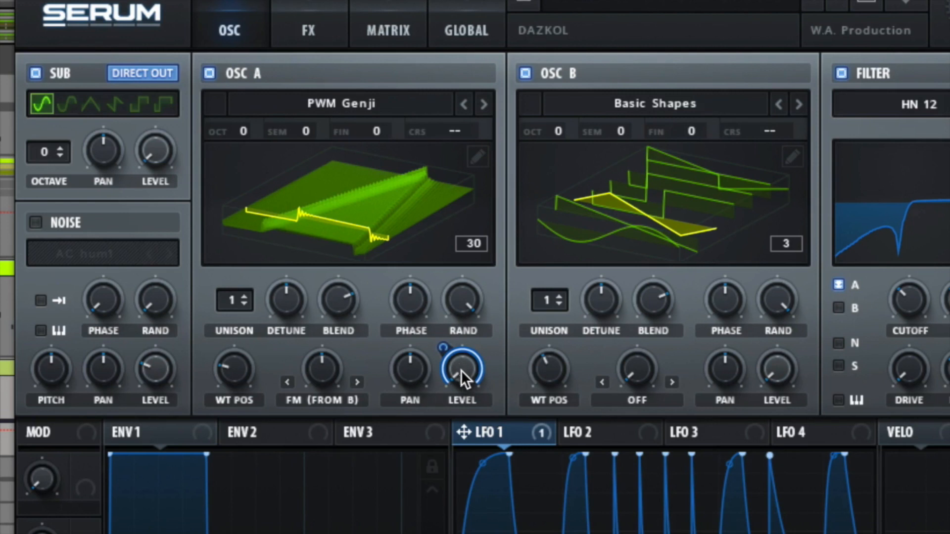
drag(464, 433, 156, 147)
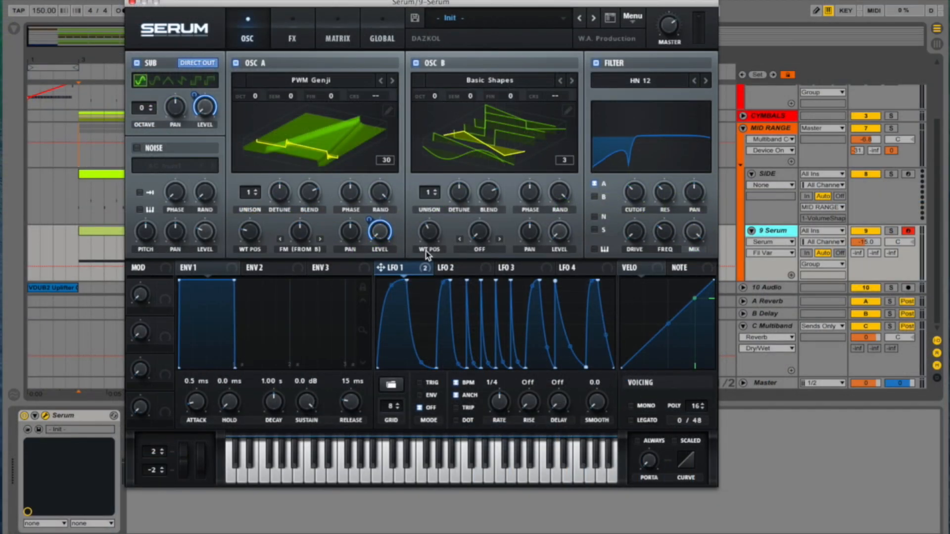
key(space)
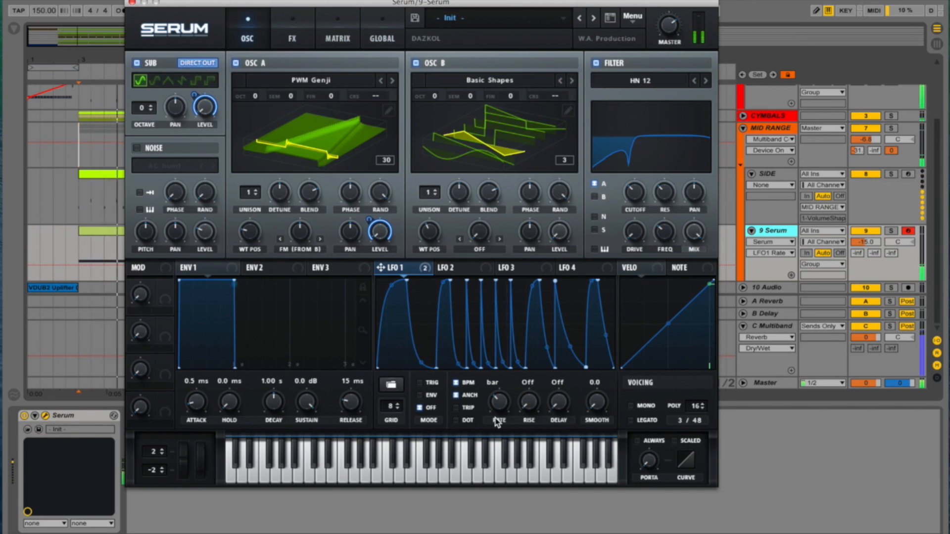
key(space)
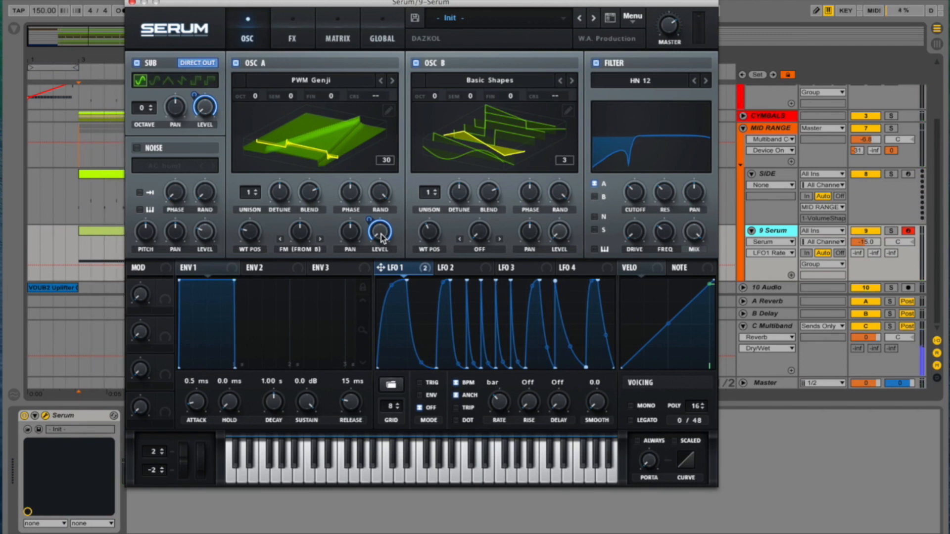
- Enable the AC hum1 noise oscillator, turn its level down to zero and modulate that level with LFO 1
click(137, 148)
drag(205, 228, 203, 308)
drag(394, 272, 205, 232)
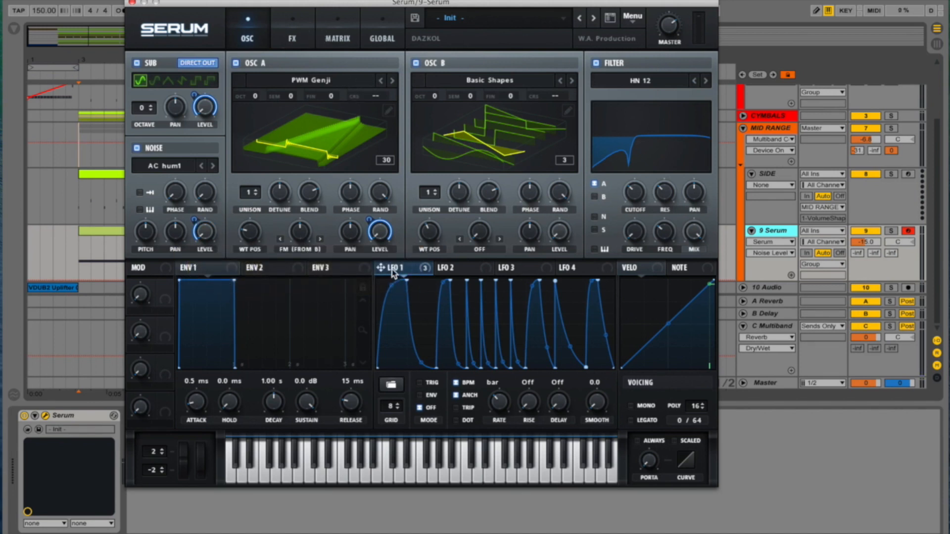
- Assign LFO 1 to oscillator A's FM warp and wavetable position, adjusting the modulation depths
drag(390, 269, 295, 228)
drag(289, 220, 286, 277)
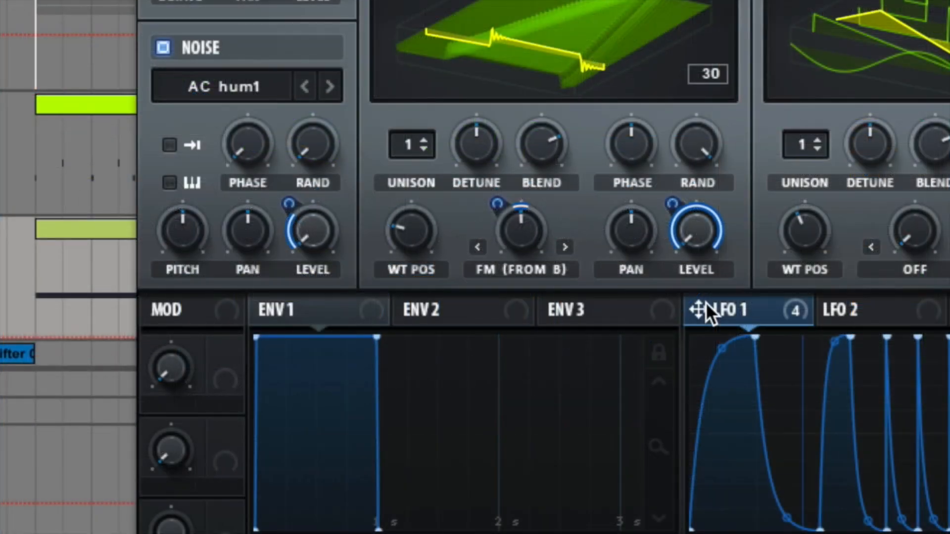
drag(706, 305, 408, 316)
drag(408, 254, 411, 256)
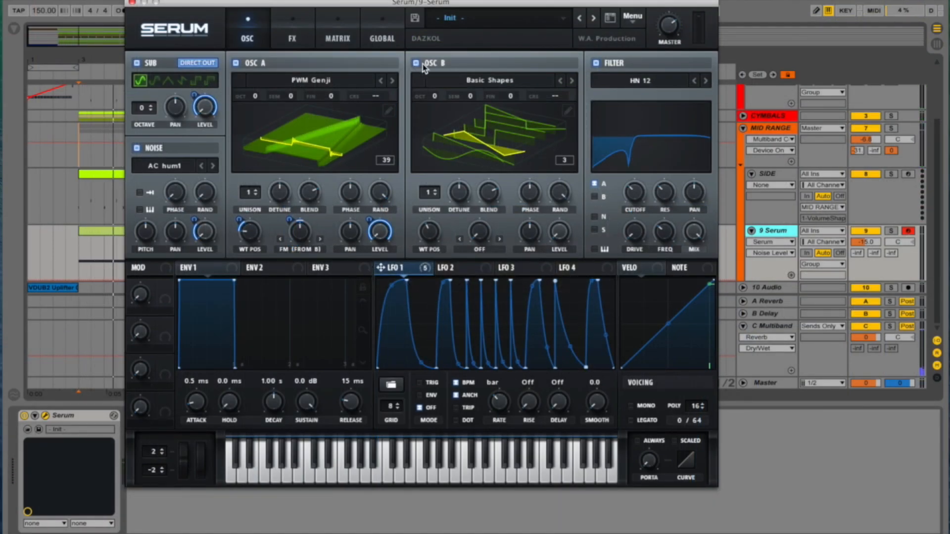
- Set oscillator B's warp mode to Sync, modulate the warp with LFO 1 and adjust its amount to about 1.38%
click(499, 238)
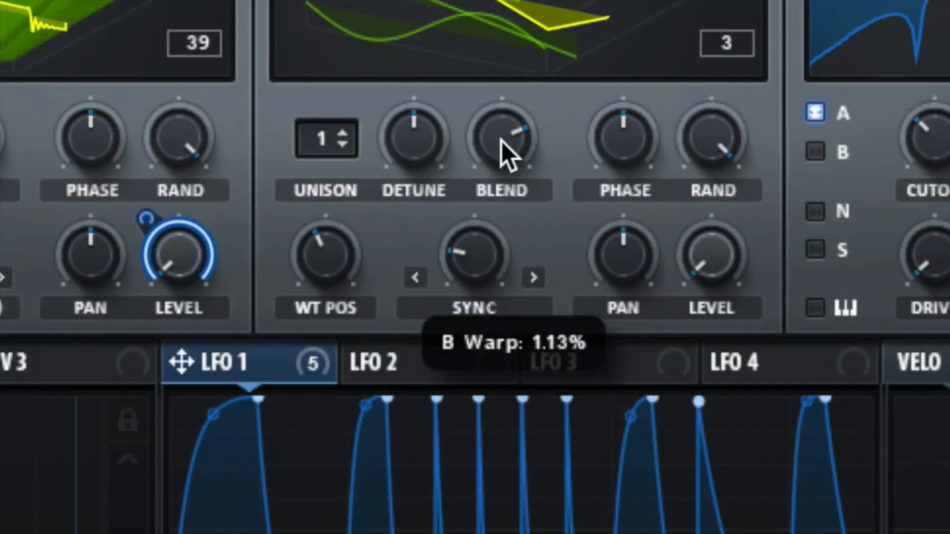
mouse_move(500, 141)
mouse_down()
mouse_move(513, 94)
mouse_move(497, 126)
mouse_up()
drag(182, 355, 452, 356)
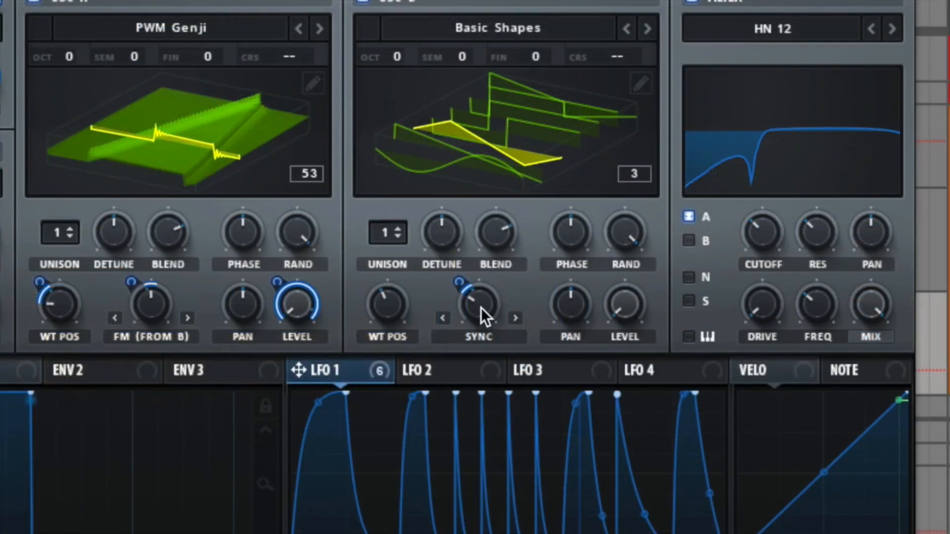
mouse_move(481, 307)
mouse_down()
mouse_move(487, 290)
mouse_move(479, 303)
mouse_up()
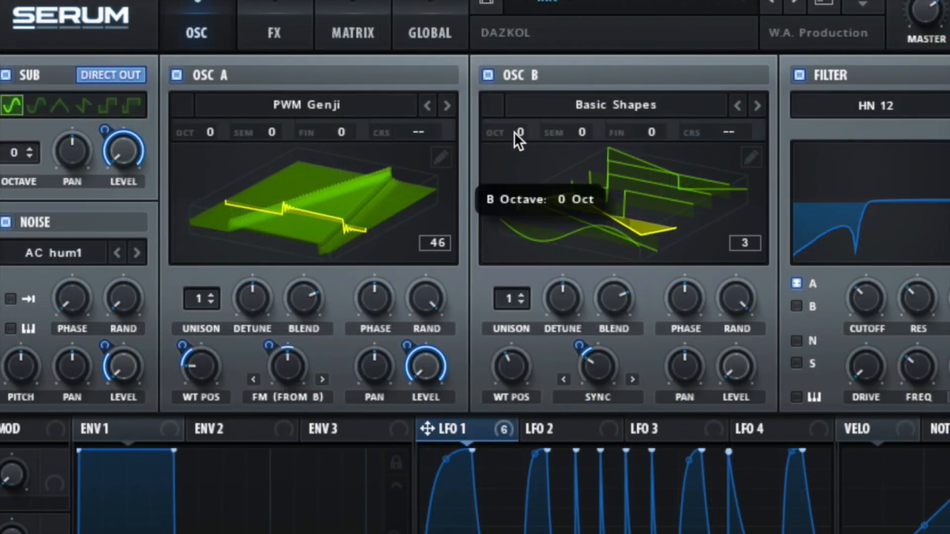
- Set oscillator B's octave to +3 and raise oscillator A's wavetable position slightly
drag(391, 56, 410, 18)
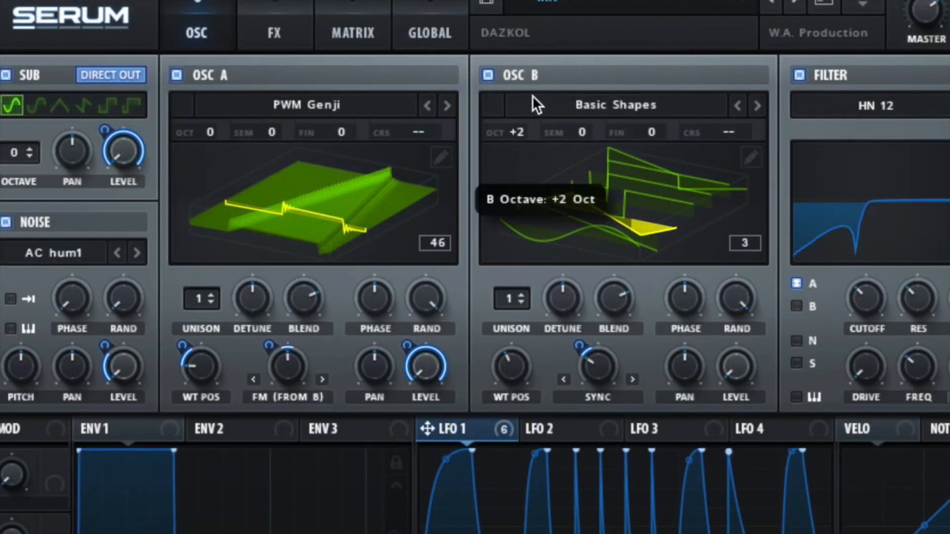
drag(532, 96, 533, 97)
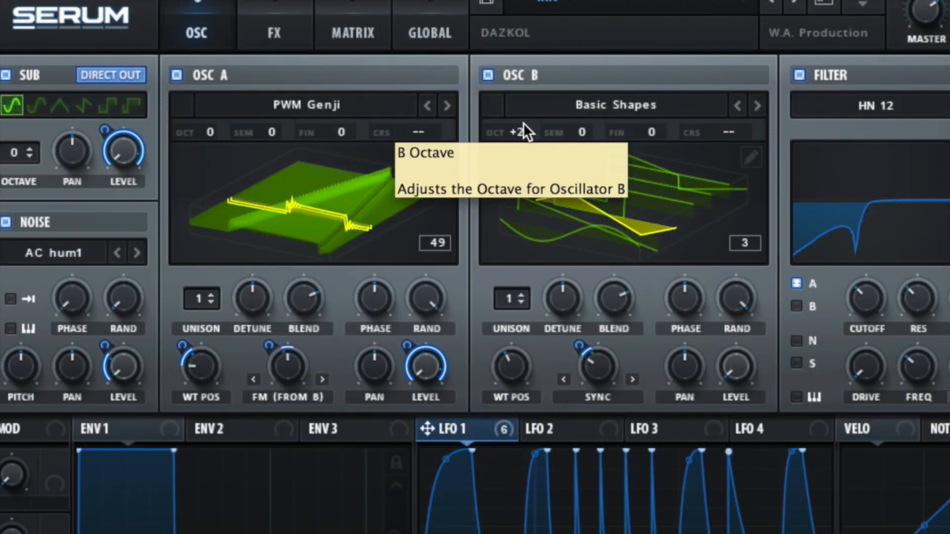
drag(513, 129, 530, 90)
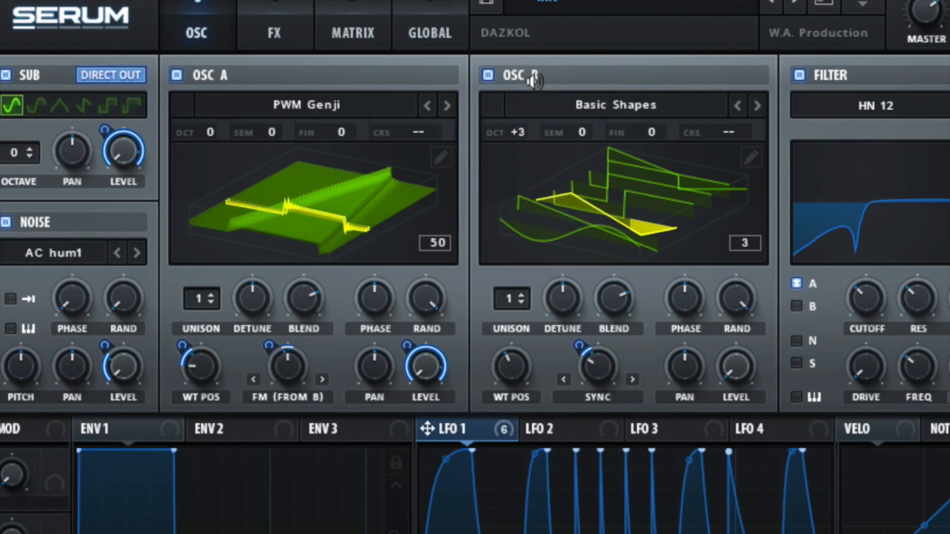
drag(201, 363, 201, 338)
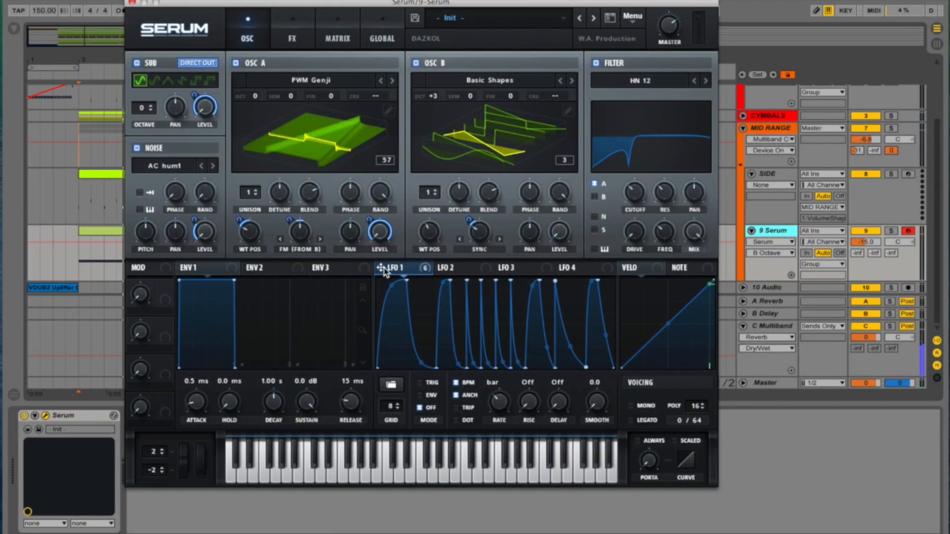
- Assign LFO 1 to the filter's cutoff and resonance, adjusting the modulation depths and fine-tuning the cutoff
drag(378, 271, 624, 182)
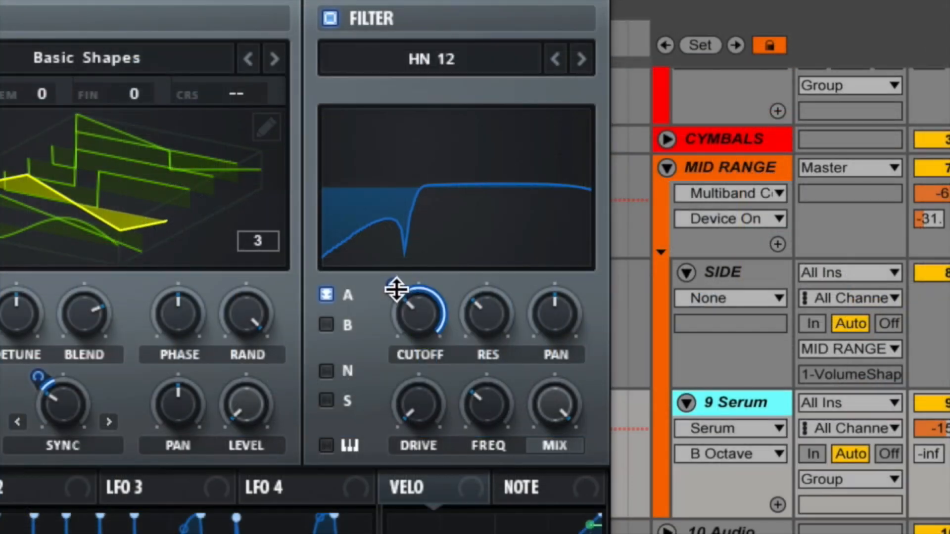
drag(396, 289, 389, 365)
drag(0, 487, 471, 336)
drag(465, 289, 461, 361)
drag(427, 316, 422, 327)
- Assign LFO 1 to the filter's Freq and adjust the depth of that modulation
drag(3, 488, 487, 406)
drag(457, 376, 470, 442)
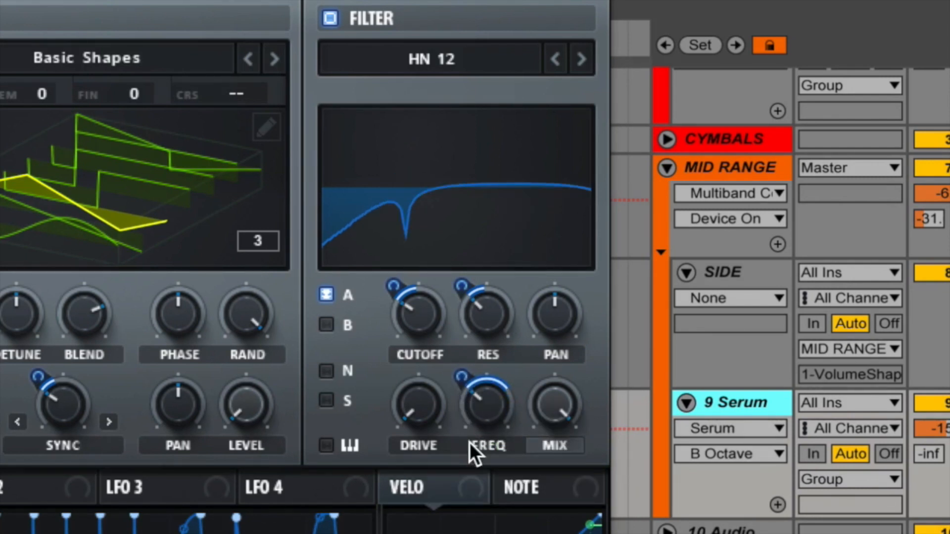
alt+shift+click(473, 398)
drag(464, 376, 465, 354)
- Play the loop and raise the volume of the 9 Serum track
key(space)
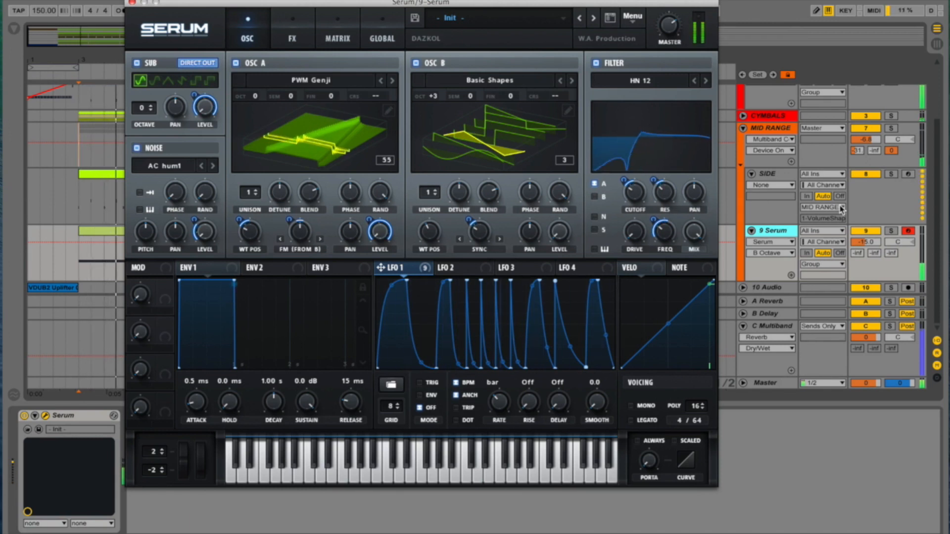
drag(865, 243, 865, 233)
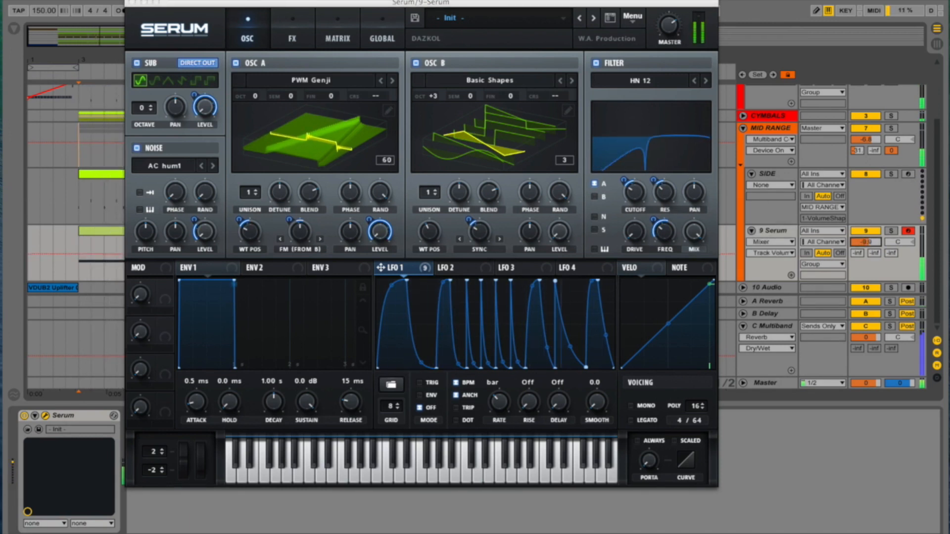
- Adjust LFO 1's modulation depth on the sub oscillator's level and load a saved effect chain into the effects rack
drag(192, 92, 201, 106)
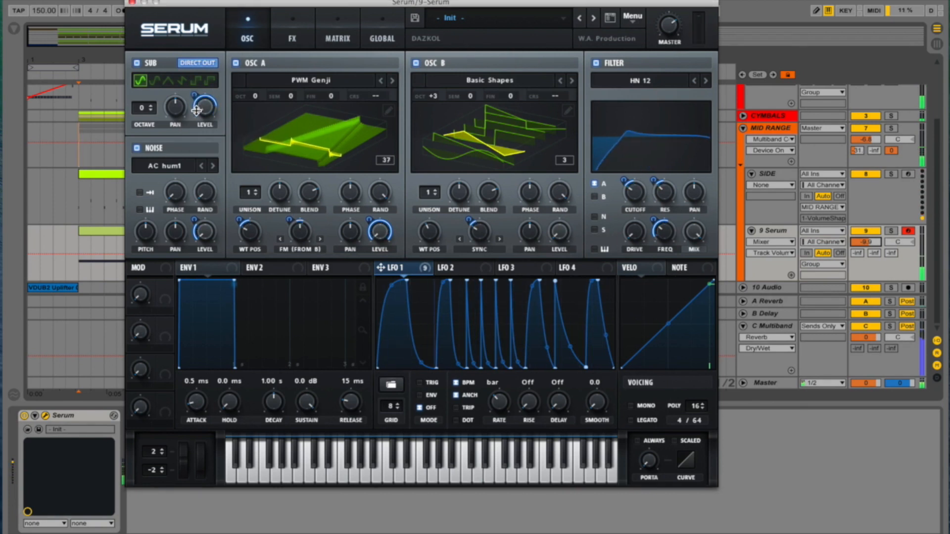
click(295, 38)
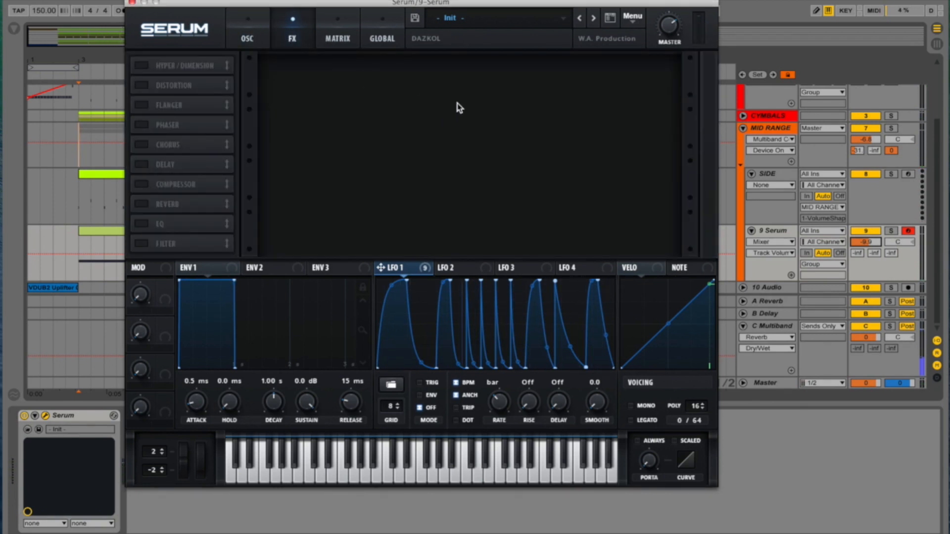
click(633, 16)
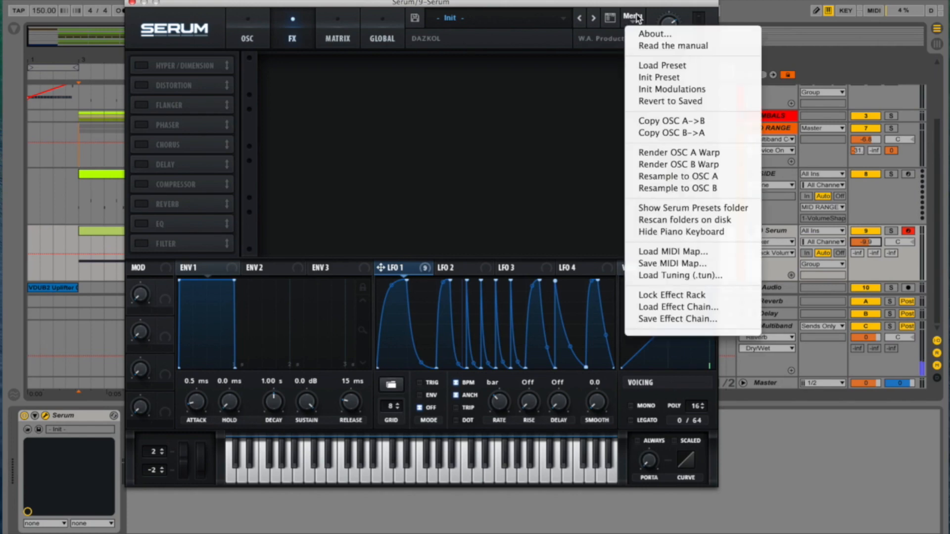
click(664, 308)
double_click(356, 57)
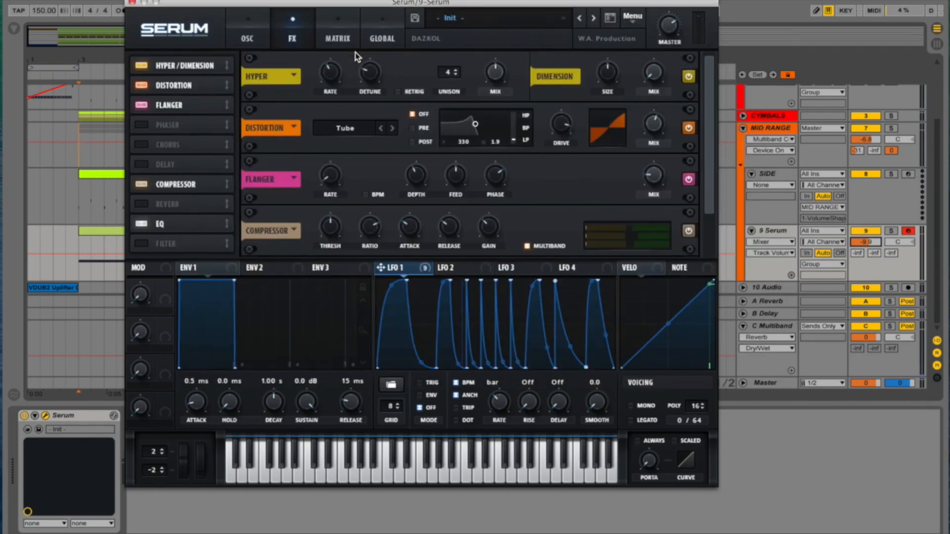
- Move the EQ directly after Distortion and assign LFO 1 to the frequency and gain of both EQ bands, playing back the result
drag(190, 226, 212, 96)
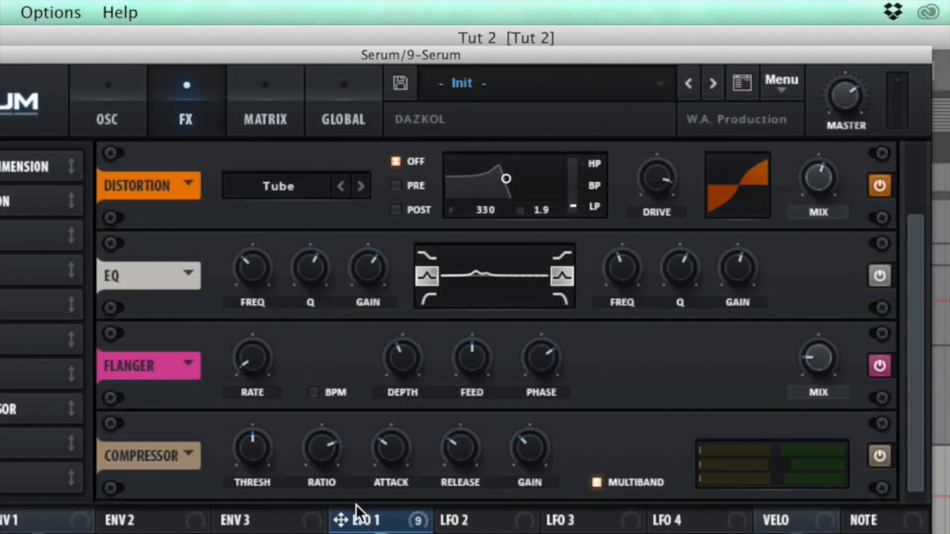
drag(341, 519, 349, 274)
mouse_move(364, 274)
mouse_down()
mouse_move(363, 250)
mouse_move(358, 276)
mouse_up()
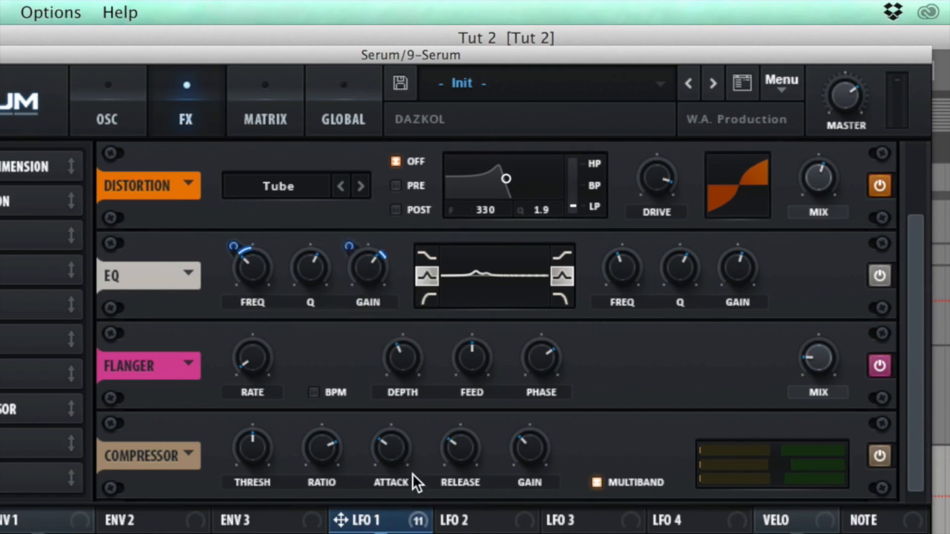
drag(341, 519, 609, 297)
drag(341, 519, 723, 299)
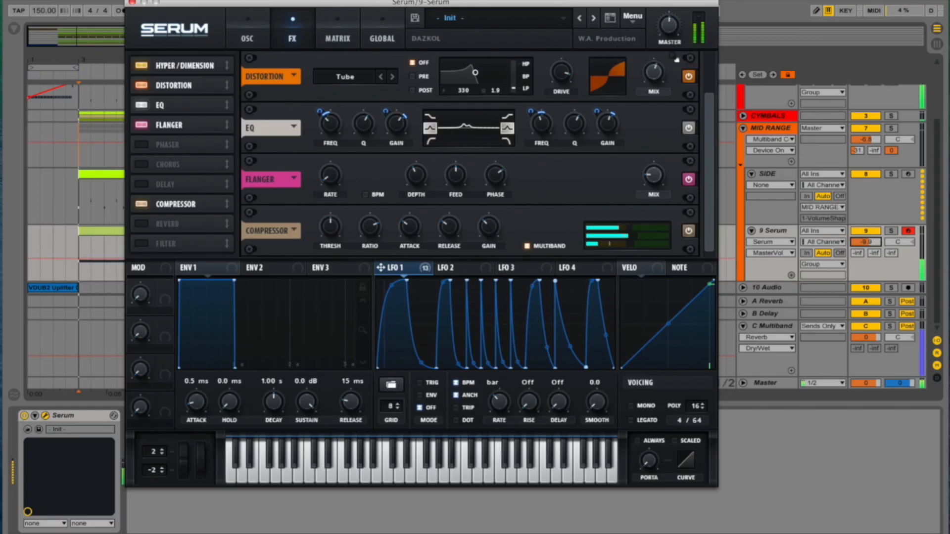
key(space)
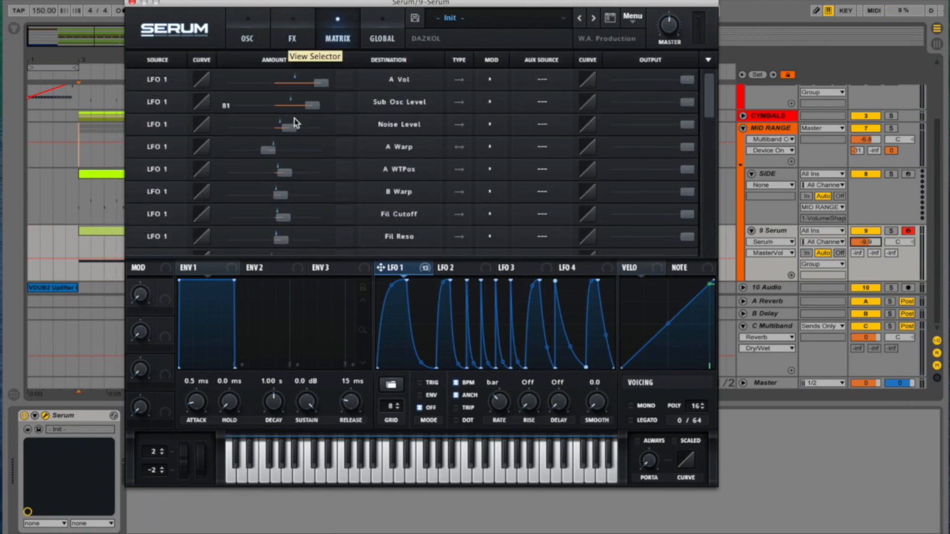
- Set LFO 2's rate to 2 bar and load a shape from the User presets into it
scroll(295, 123, down, 5)
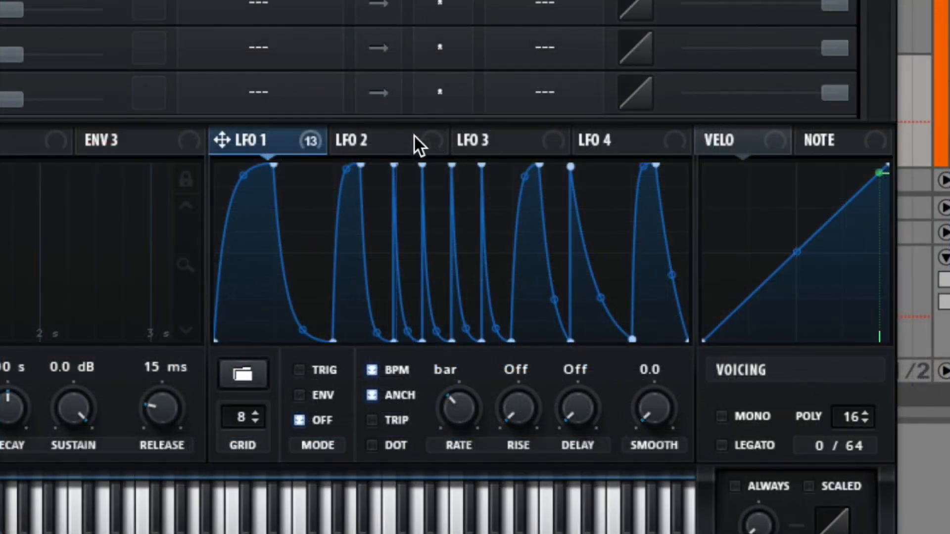
click(465, 267)
drag(456, 399, 455, 446)
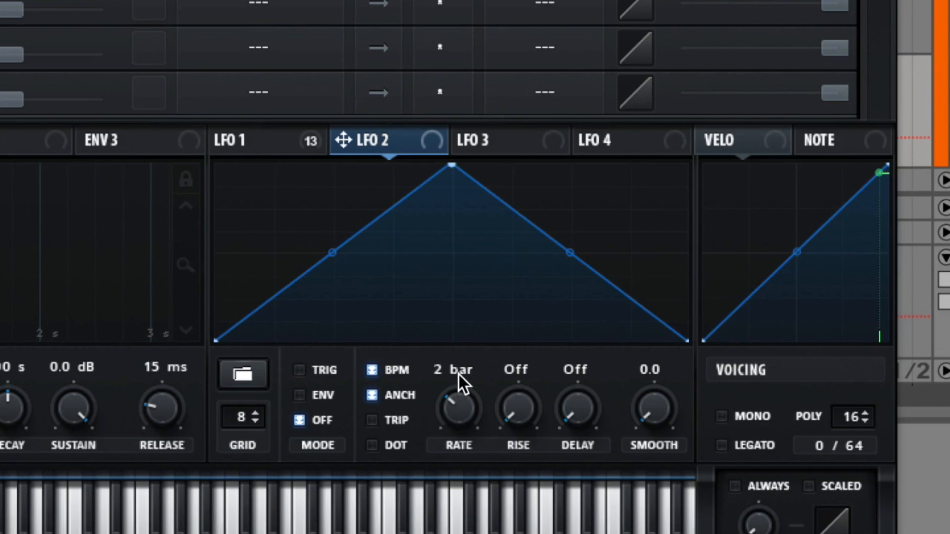
click(241, 373)
mouse_move(259, 496)
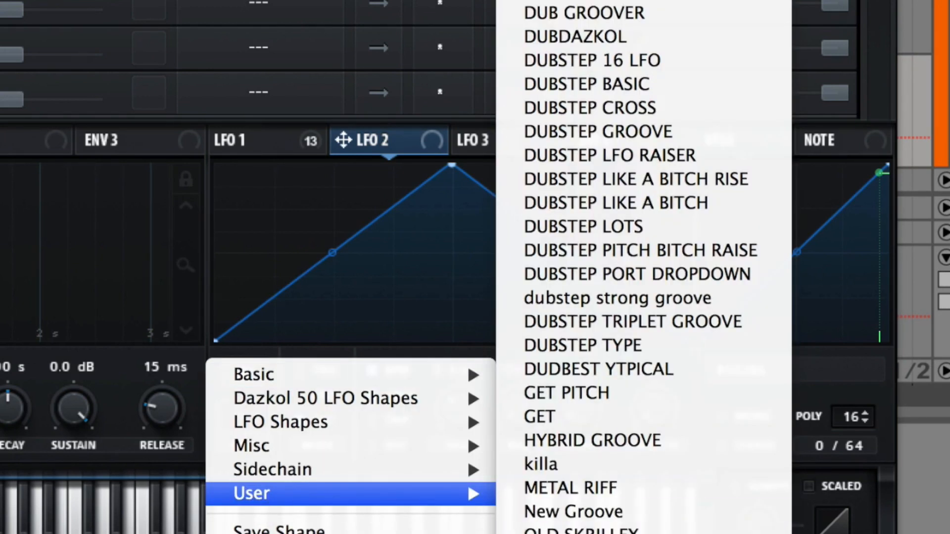
click(584, 533)
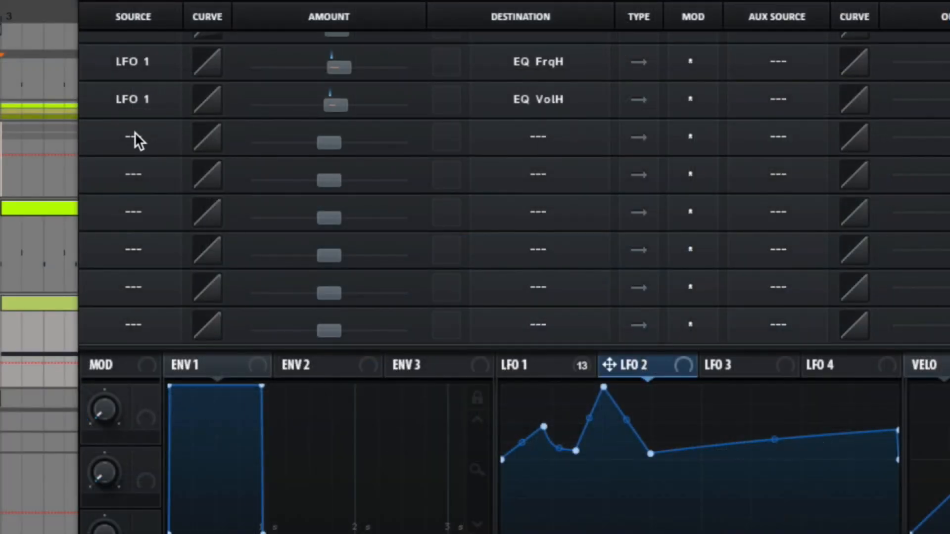
- Route LFO 2 to Mast.Tun in the modulation matrix with a small positive amount and Macro 1 as its aux source
click(134, 140)
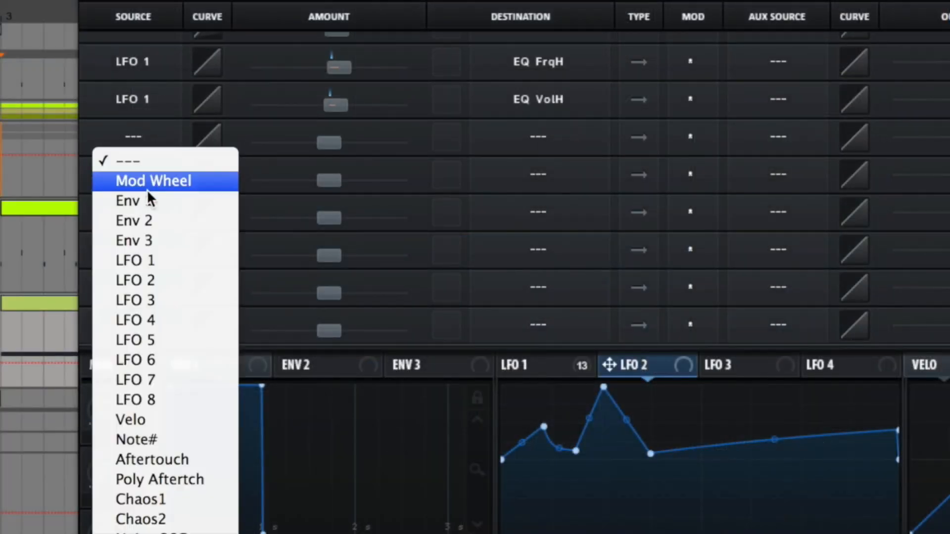
click(155, 281)
click(540, 138)
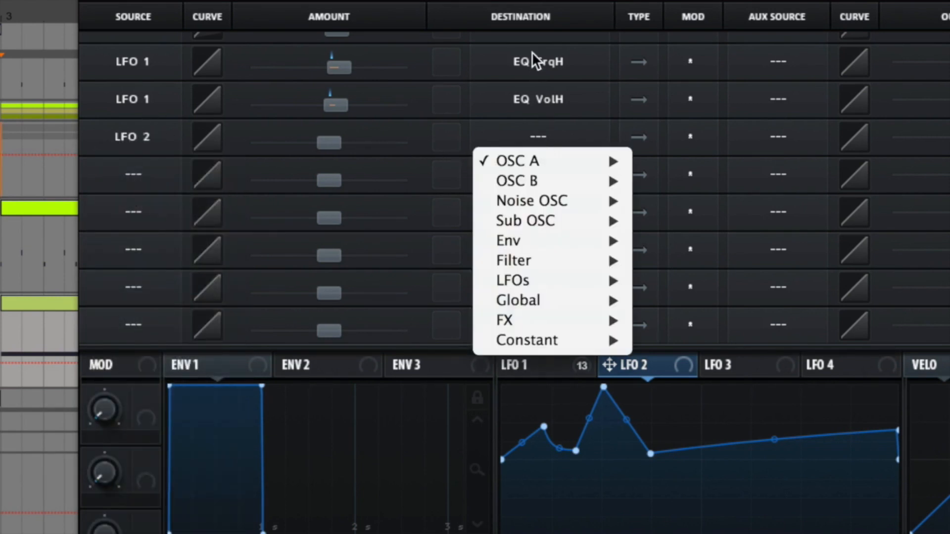
mouse_move(539, 297)
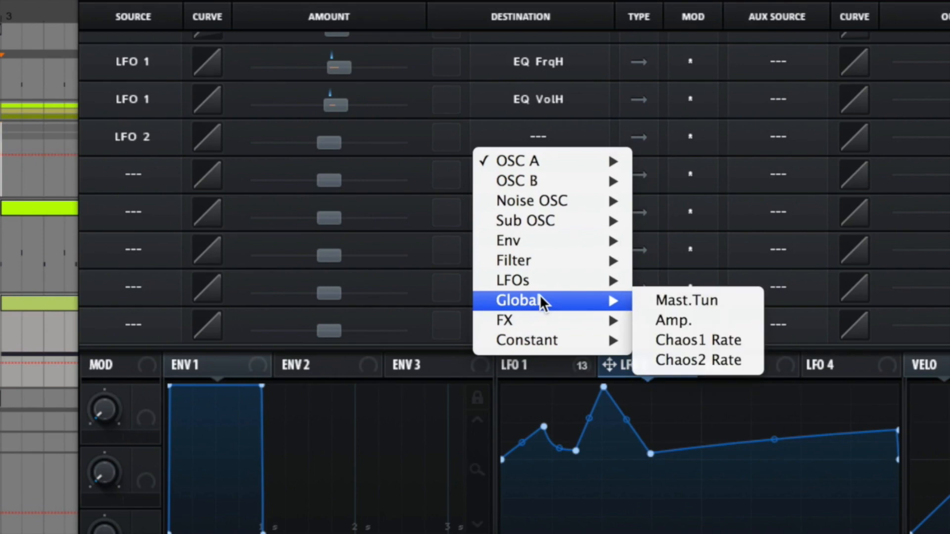
click(734, 296)
drag(272, 131, 291, 142)
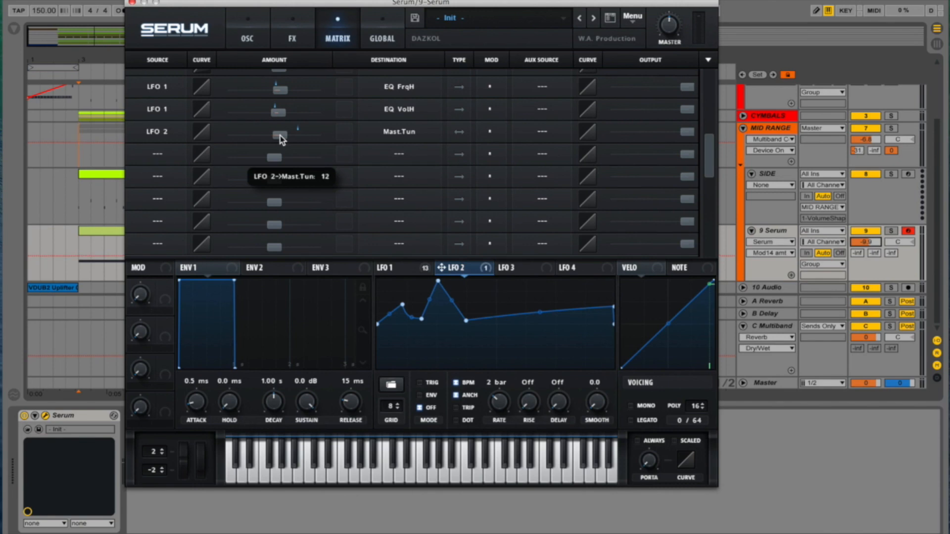
click(542, 131)
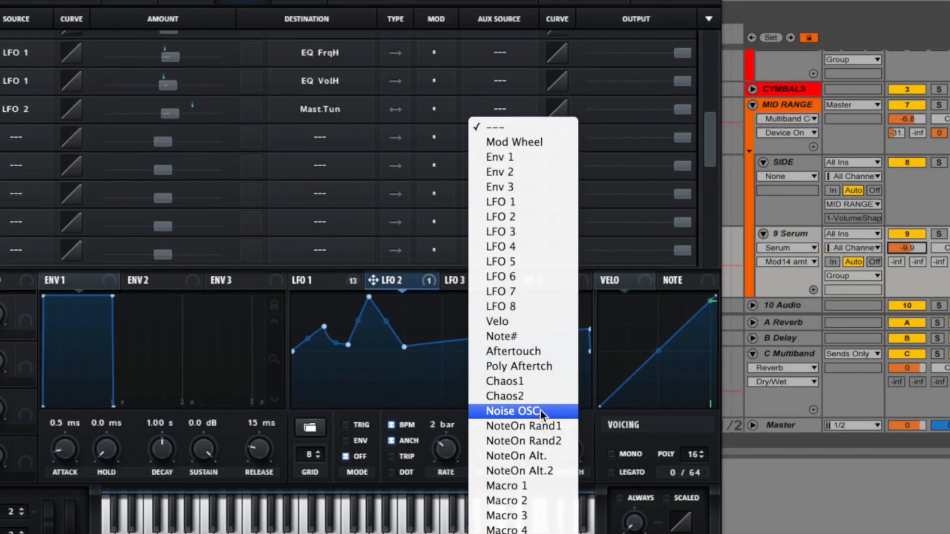
click(540, 485)
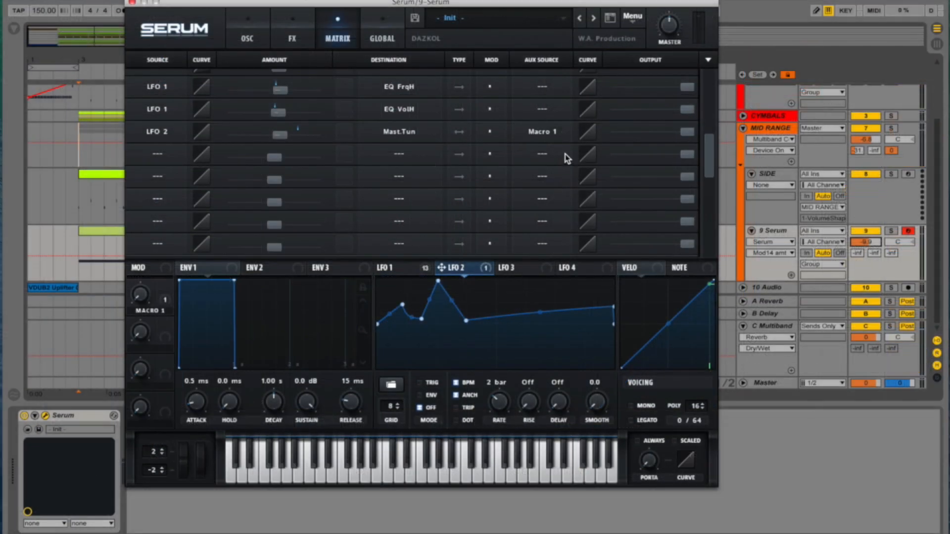
- Rename Macro 1 to PITCH and turn it fully up
double_click(143, 311)
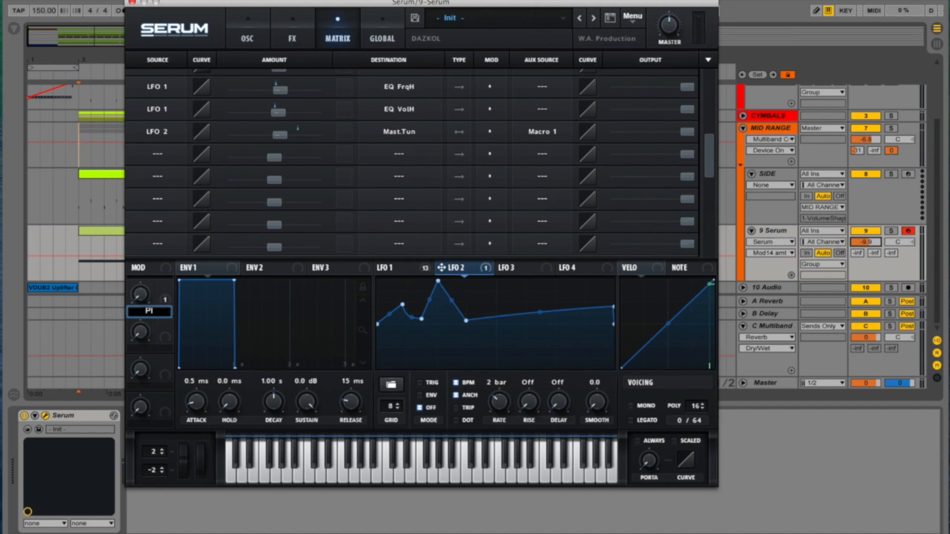
click(250, 32)
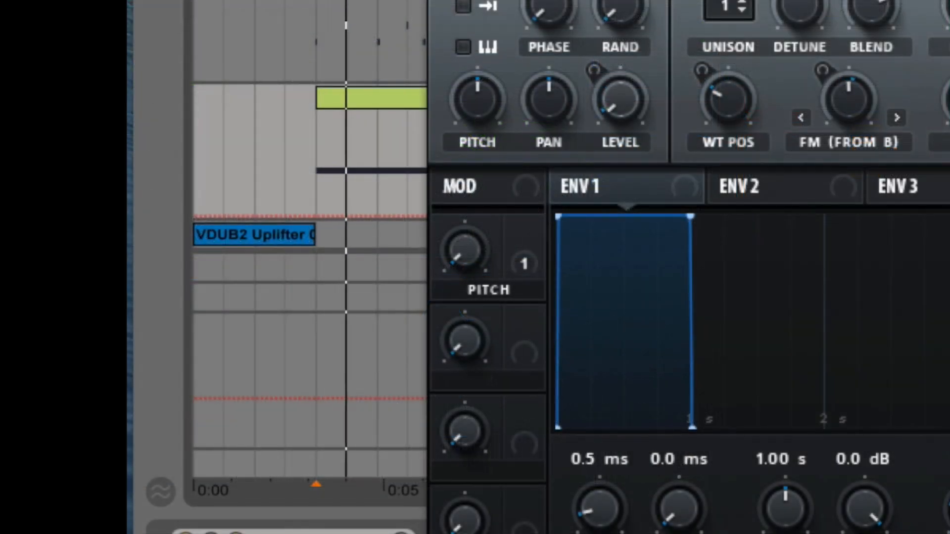
drag(465, 250, 636, 22)
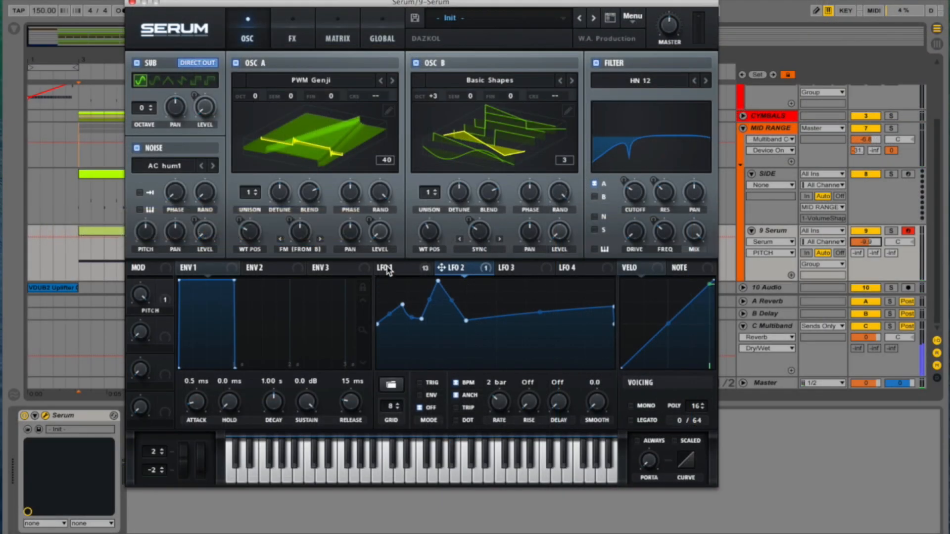
- Set LFO 1 to ENV mode with a loopback point at the low point after the four narrow spikes, and play it
click(388, 270)
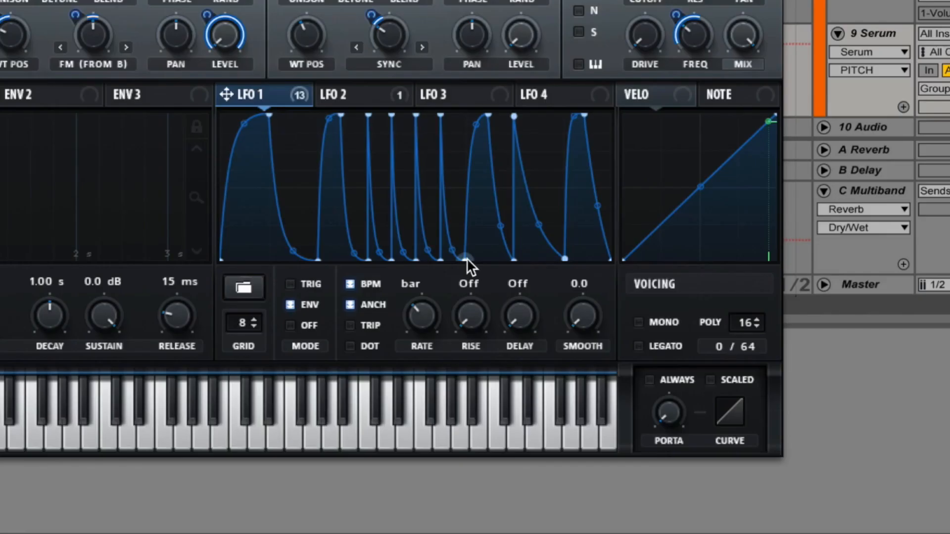
right_click(517, 361)
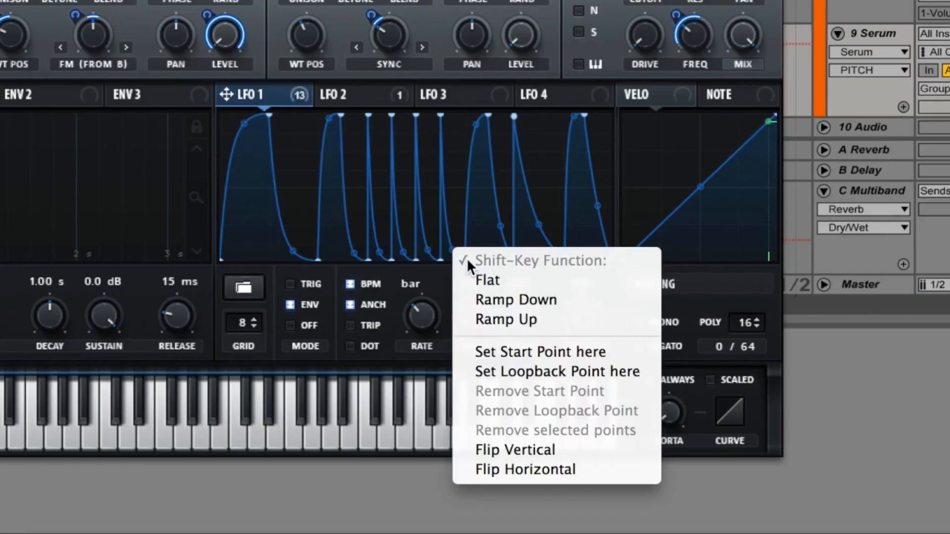
click(583, 376)
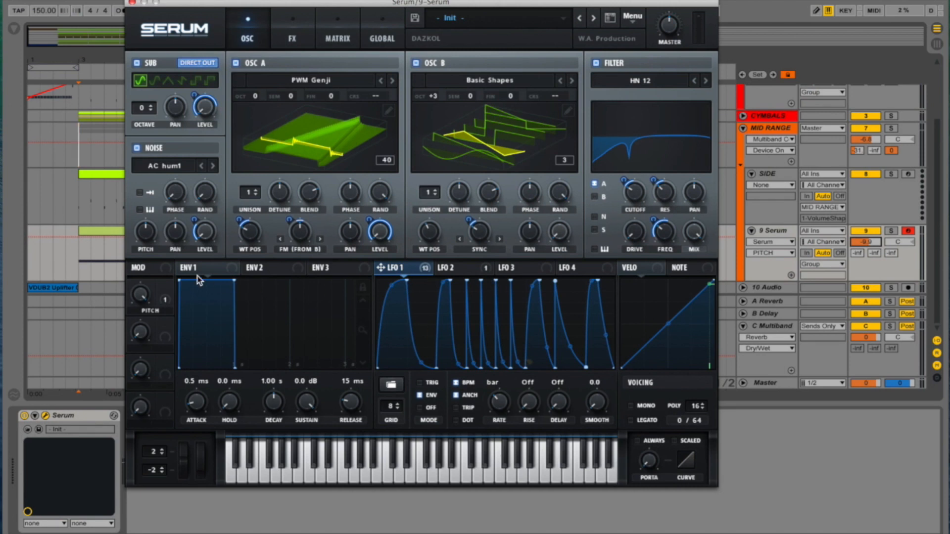
key(space)
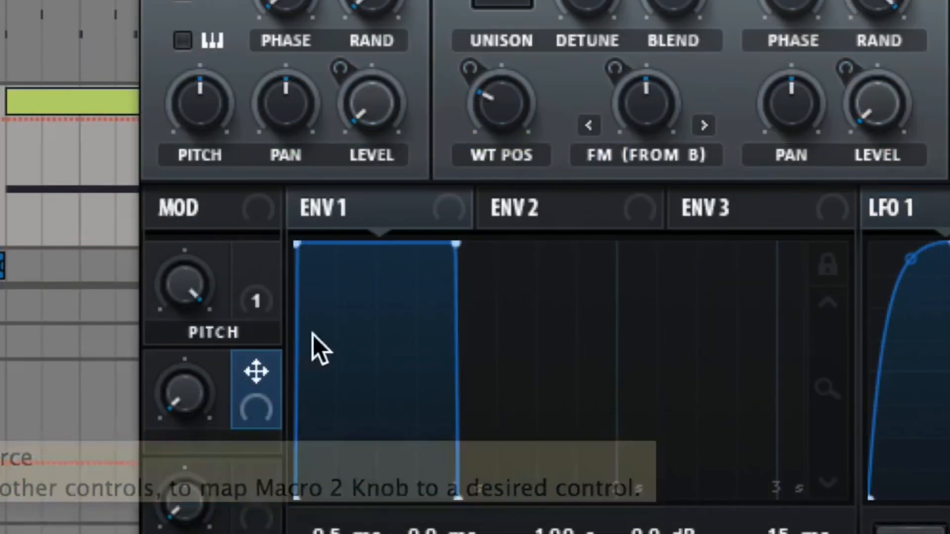
- Assign Macro 2 to oscillator A's wavetable position, turn the macro fully up and reduce the modulation depth
drag(167, 325, 127, 323)
drag(153, 381, 468, 51)
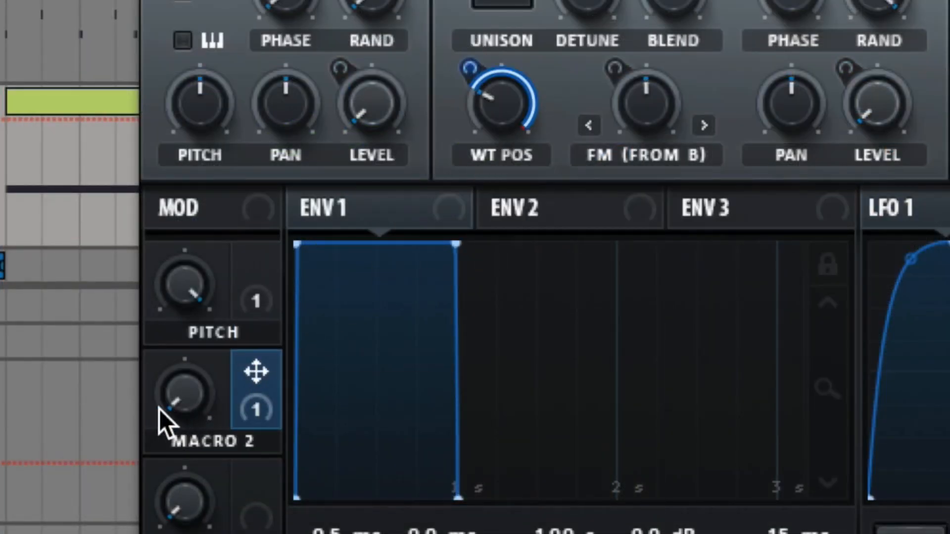
drag(201, 405, 383, 3)
drag(478, 63, 492, 208)
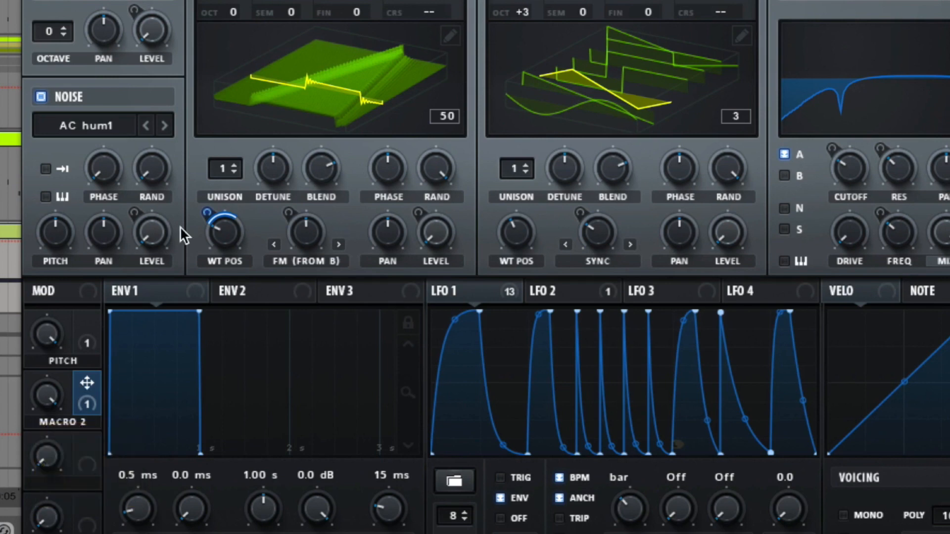
- Assign Macro 2 to oscillator B's Sync amount and to the Flanger's mix
drag(85, 375, 573, 265)
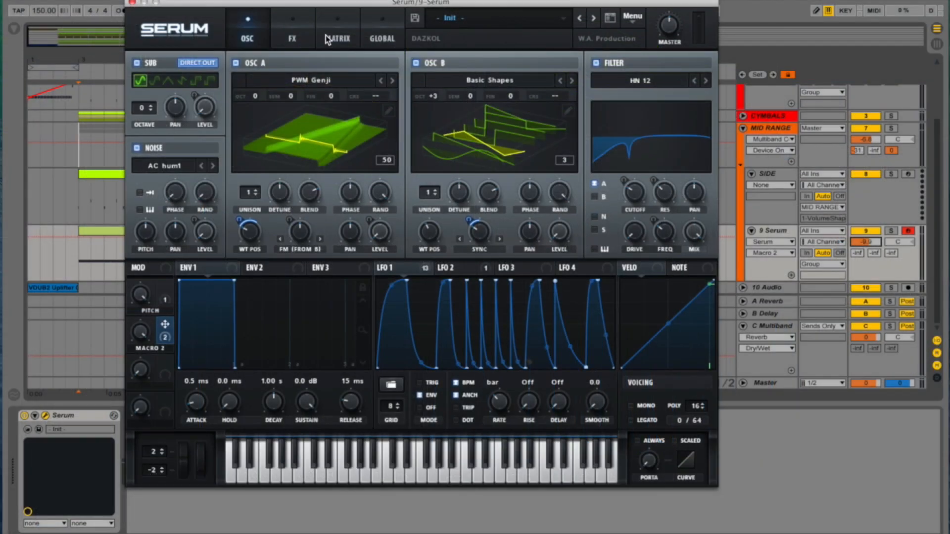
click(292, 33)
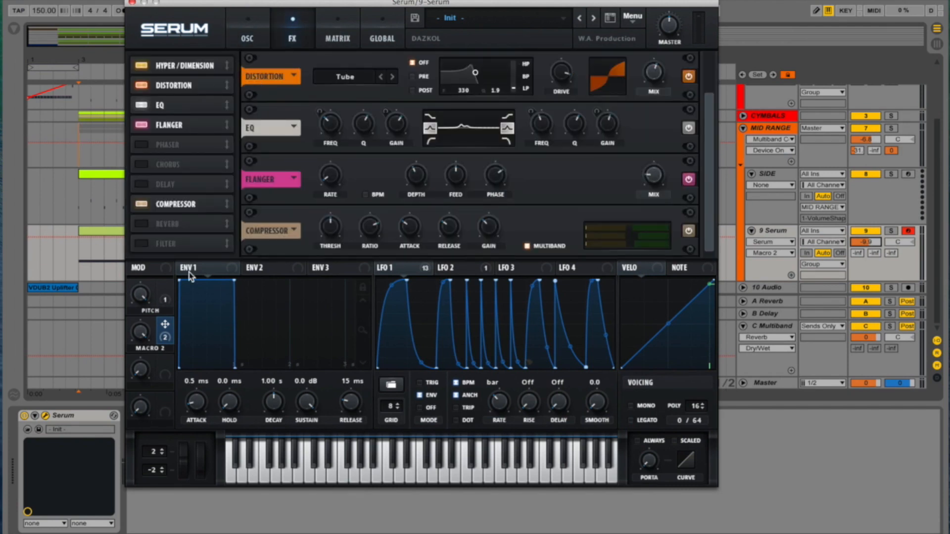
drag(164, 323, 653, 176)
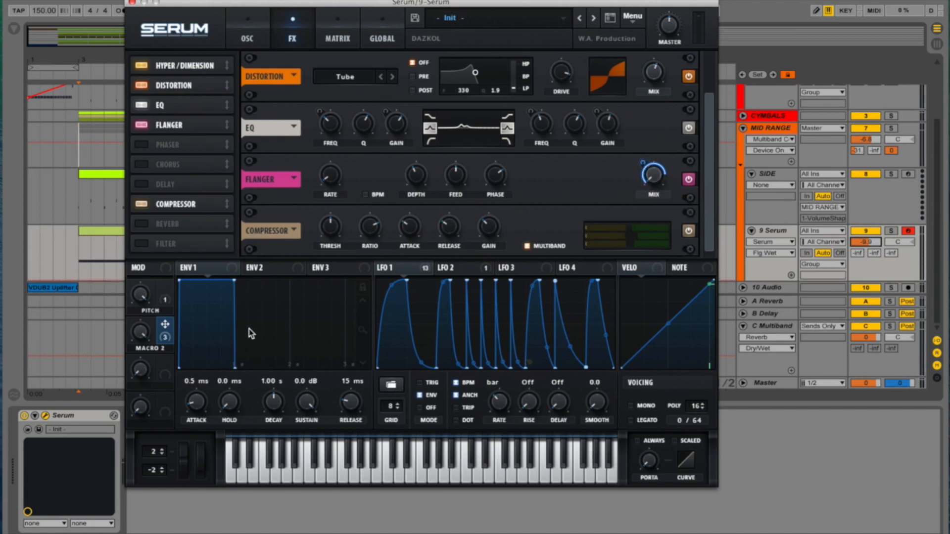
- Turn Macro 2 down to 0% and rename it CUSTOM
click(138, 336)
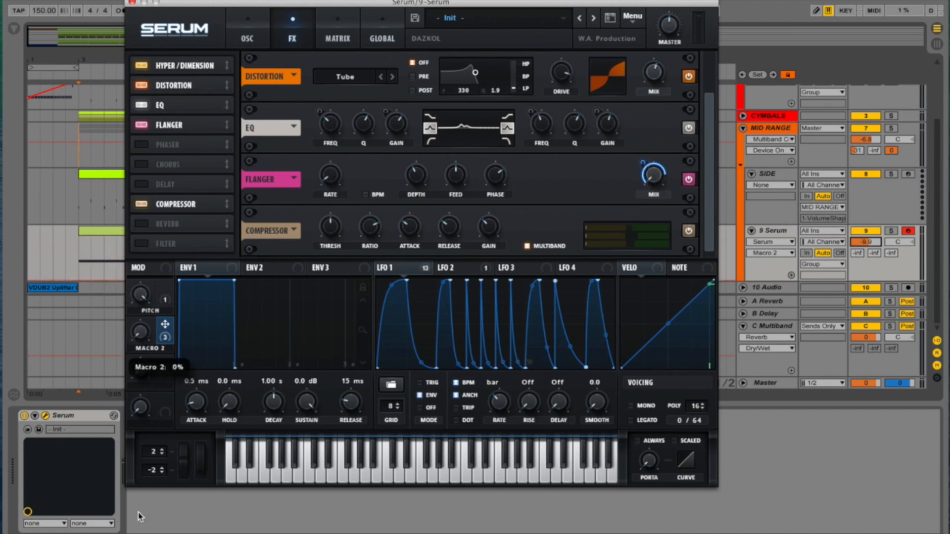
text(CU)
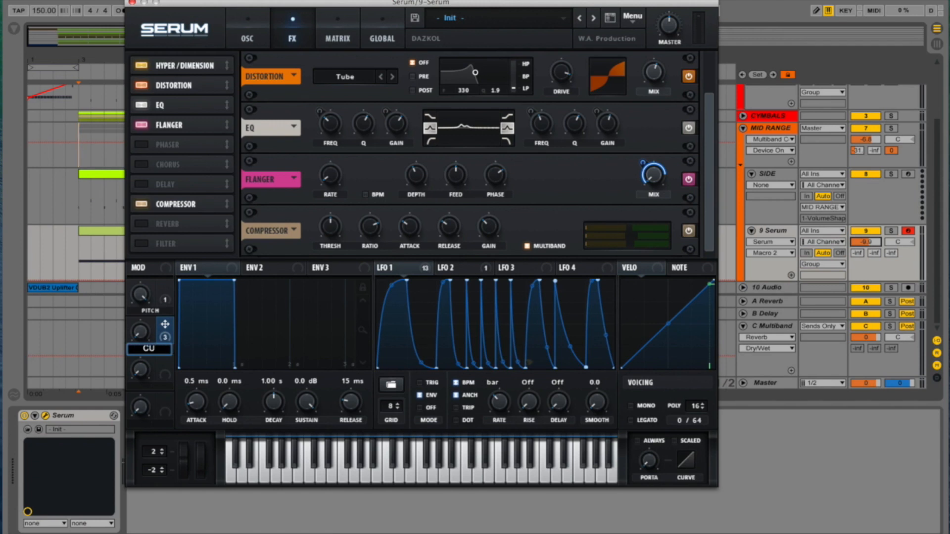
text(STOM)
key(Return)
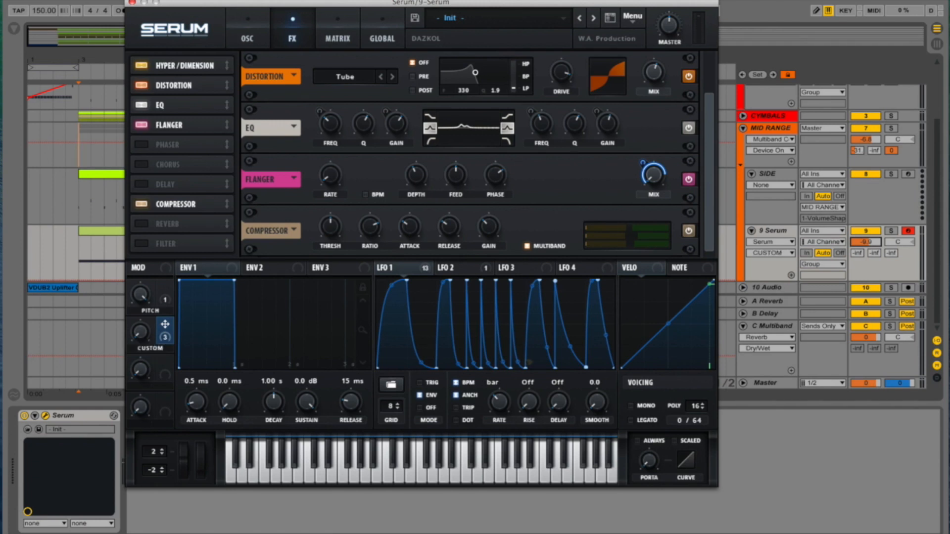
- Turn the CUSTOM macro to about halfway and reduce its modulation depths on oscillator A's WT Pos and oscillator B's Sync
click(250, 35)
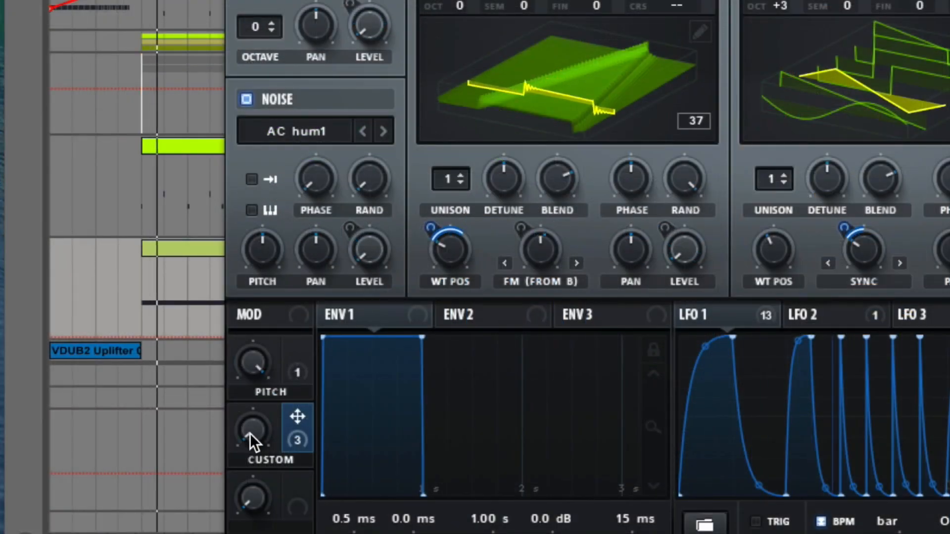
drag(139, 334, 162, 302)
drag(291, 378, 334, 354)
drag(430, 236, 437, 253)
drag(836, 231, 839, 239)
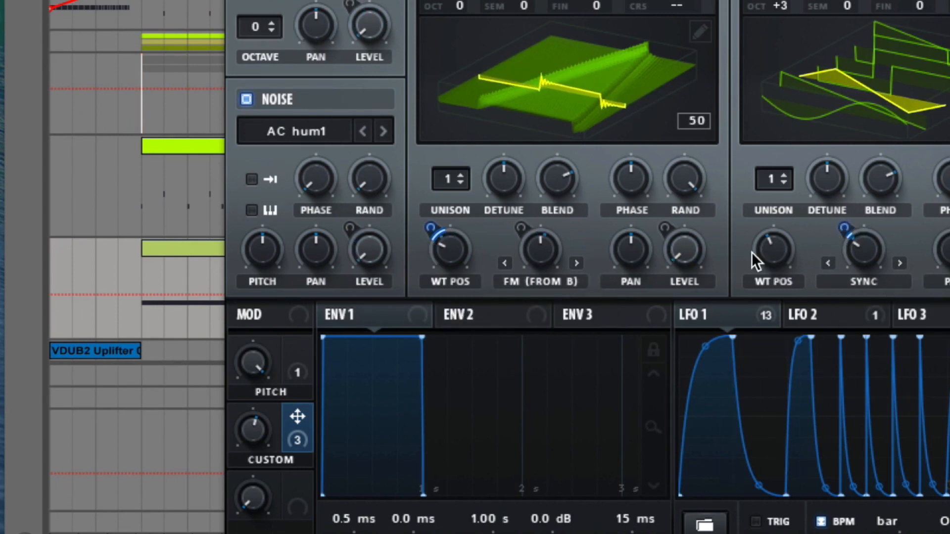
- Turn the CUSTOM macro fully down and assign Macro 3 to oscillator B's semitone (SEM) tuning
drag(250, 425, 286, 533)
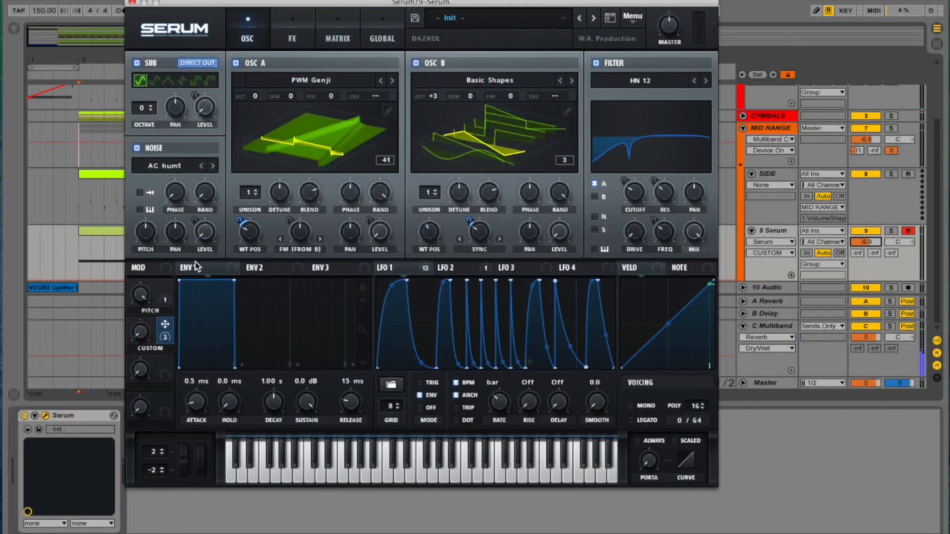
drag(165, 362, 471, 93)
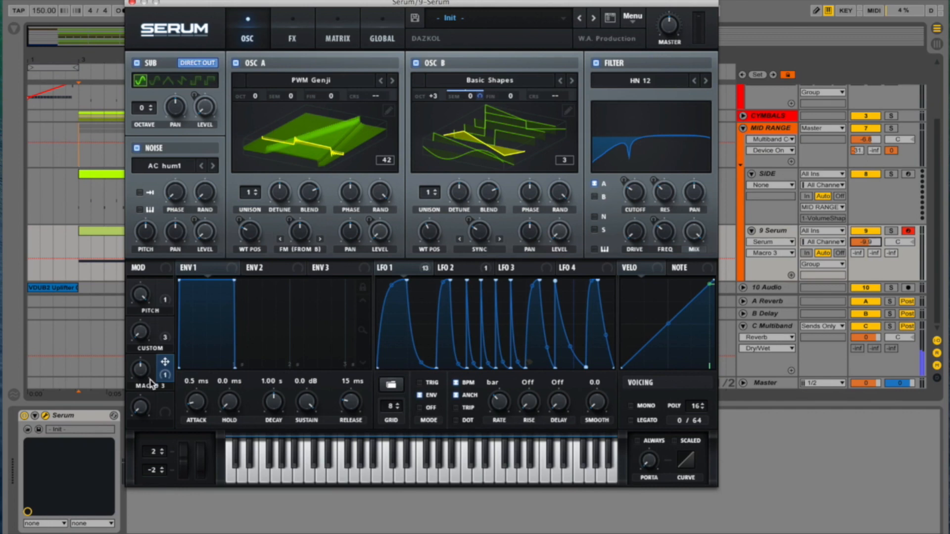
- Rename Macro 3 as SEM and start playback to audition the patch
double_click(151, 384)
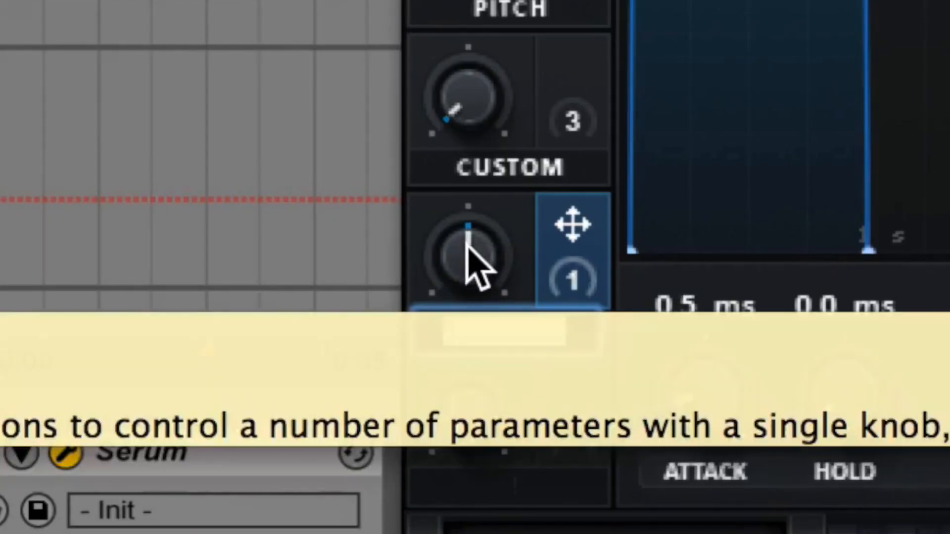
text(SE)
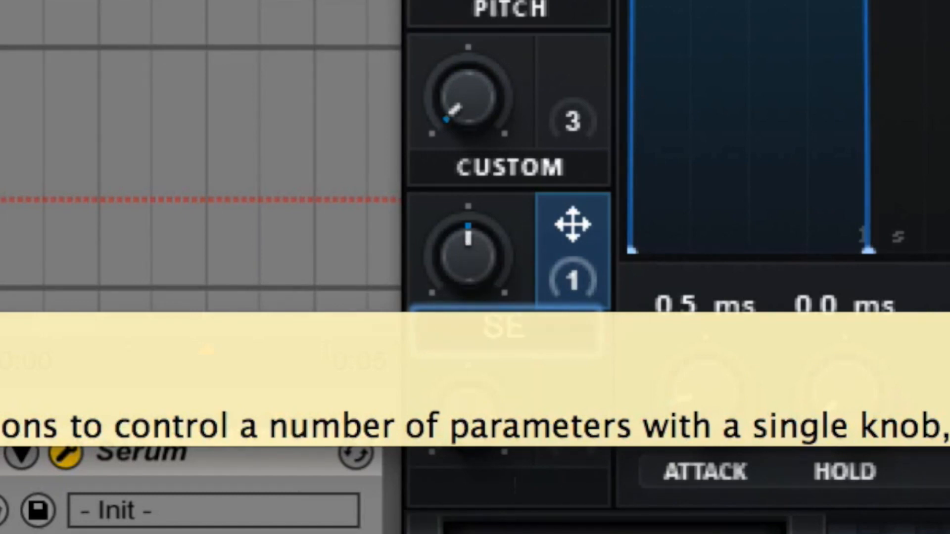
text(M)
key(Return)
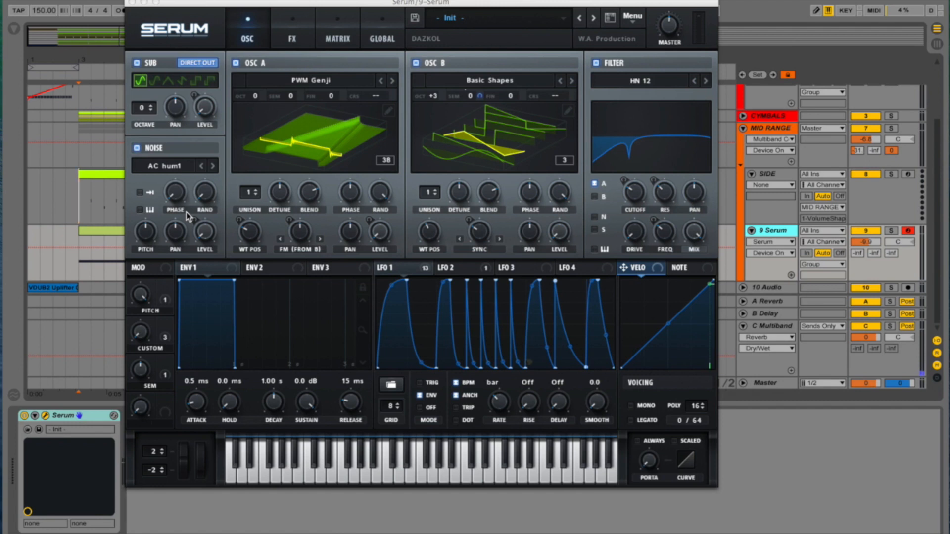
key(space)
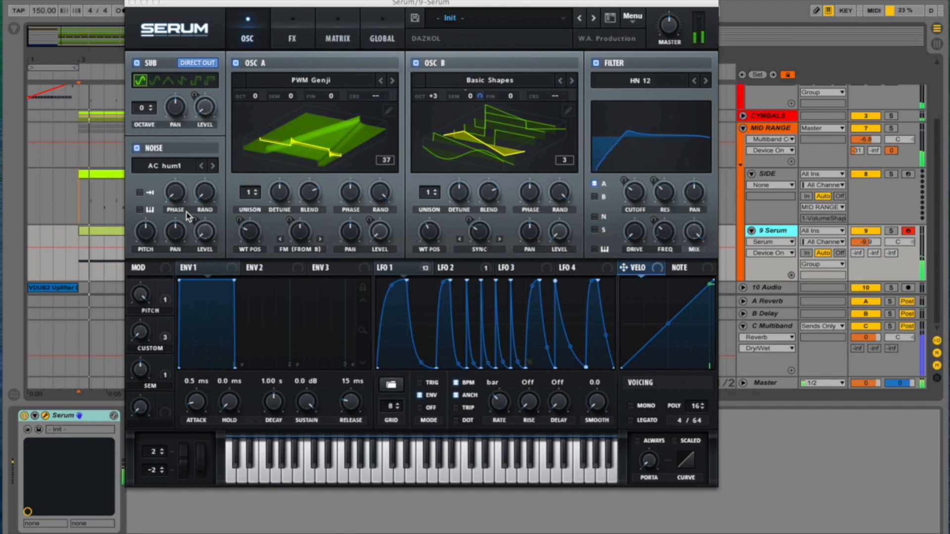